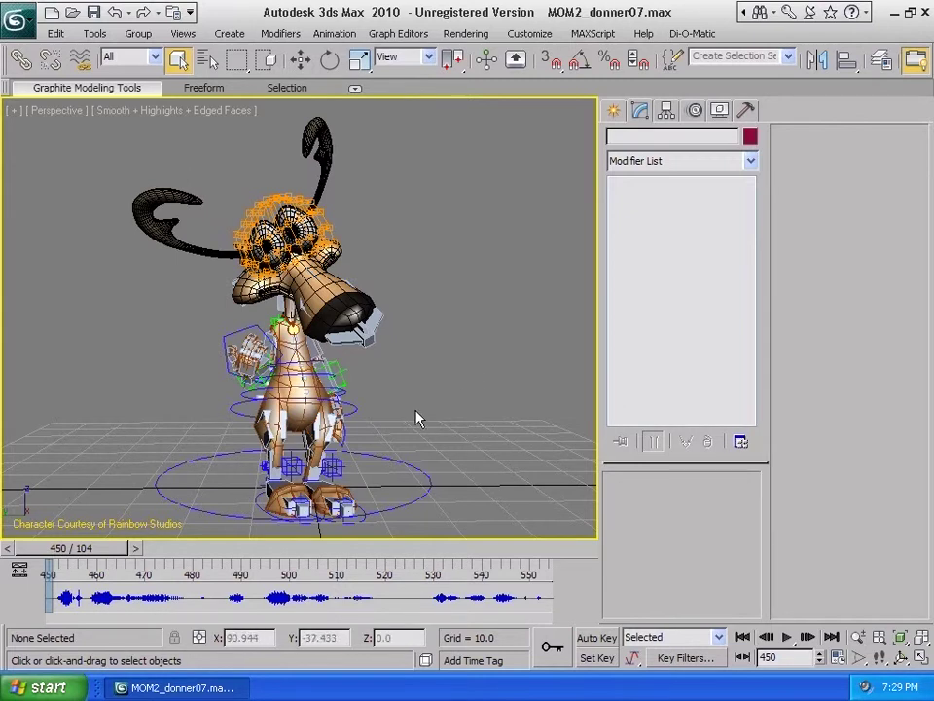
Restore the 02. Character Mesh scene state so only the character's mesh is shown.
alt+middle_drag(450, 396, 435, 424)
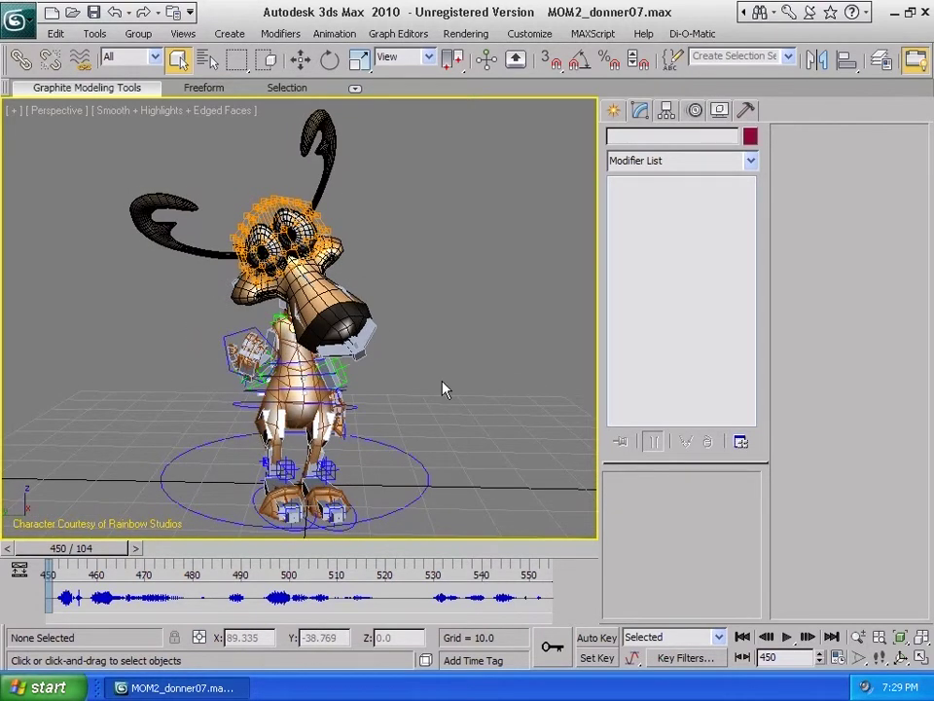
right_click(443, 388)
mouse_move(487, 327)
click(661, 312)
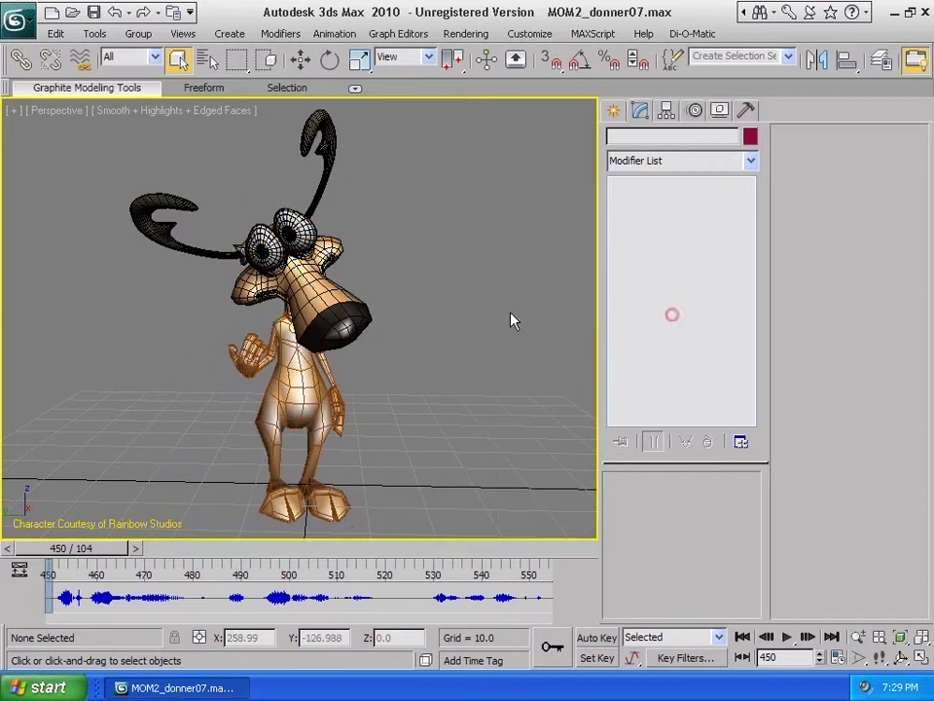
Restore the 03. Head scene state and frame the character's head up close.
right_click(592, 414)
mouse_move(588, 363)
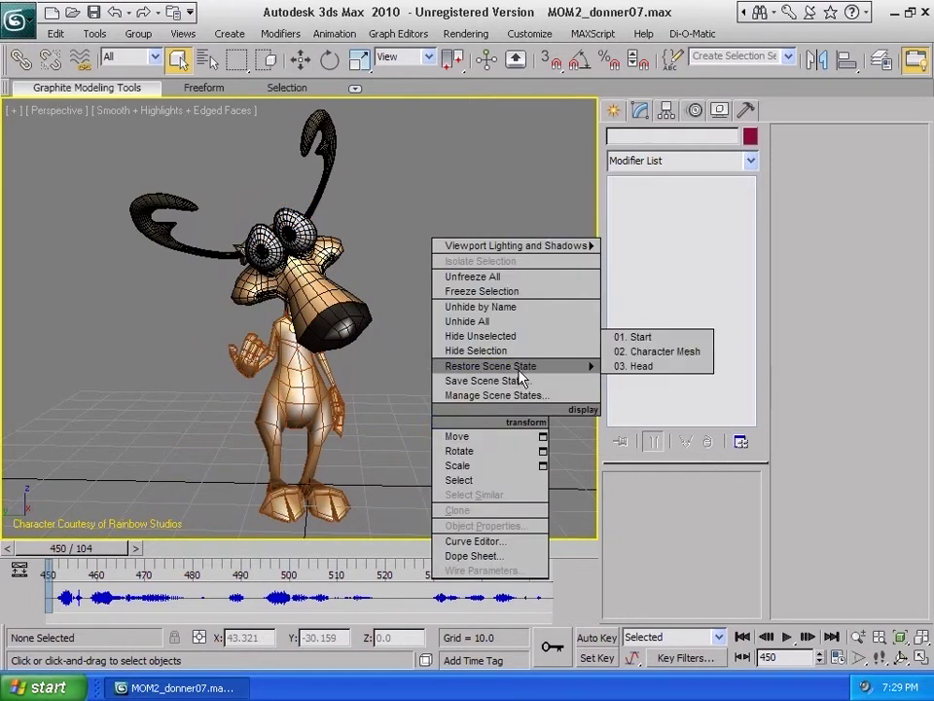
click(646, 371)
scroll(264, 298, up, 3)
middle_drag(280, 303, 303, 390)
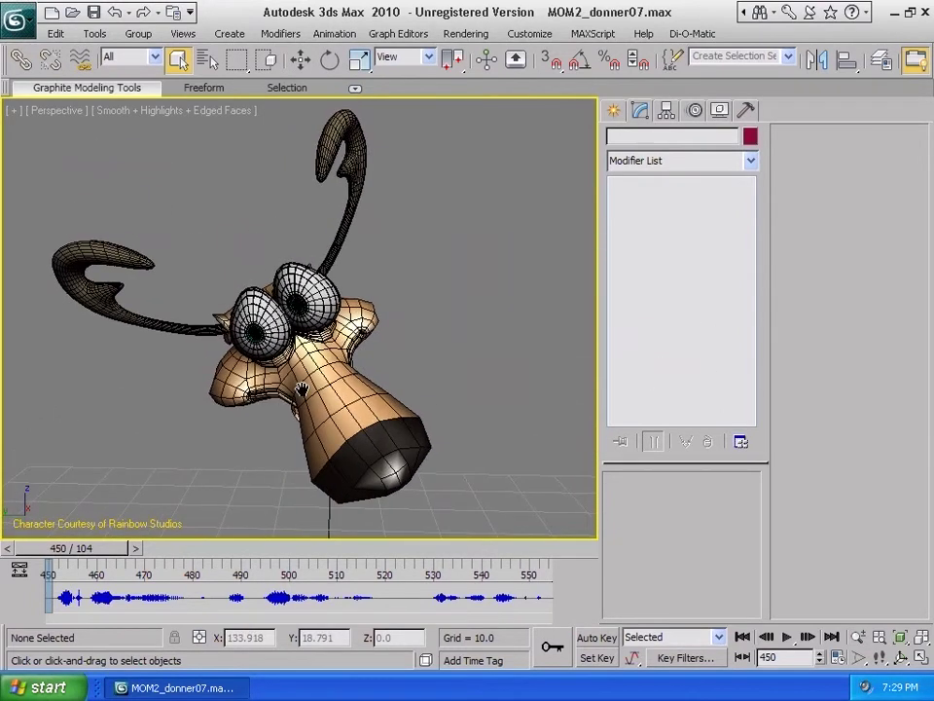
Select the character's head mesh and bring up its Morph-O-Matic modifier with the channel list and keyframing controls expanded.
click(306, 389)
click(704, 200)
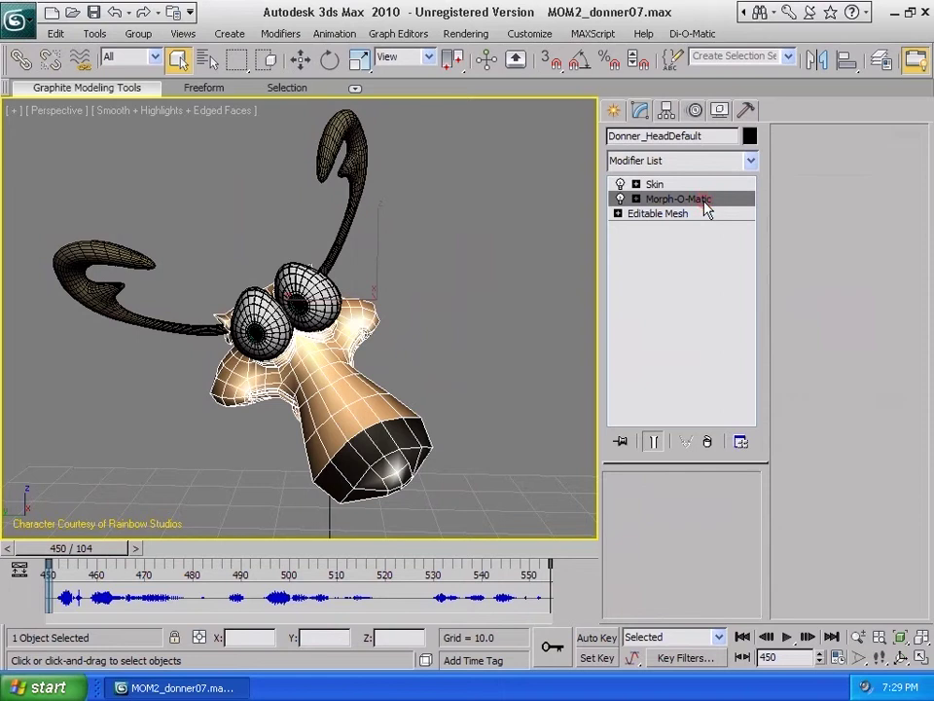
drag(664, 462, 710, 267)
click(679, 491)
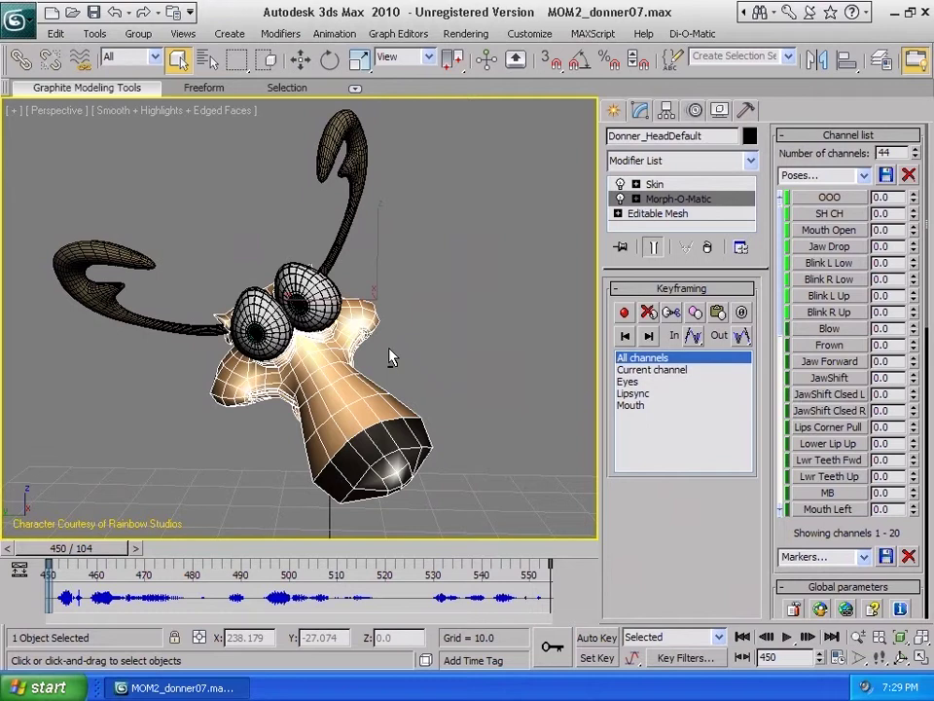
Play the head animation with its audio, then return to the start frame 450.
alt+middle_drag(389, 349, 383, 320)
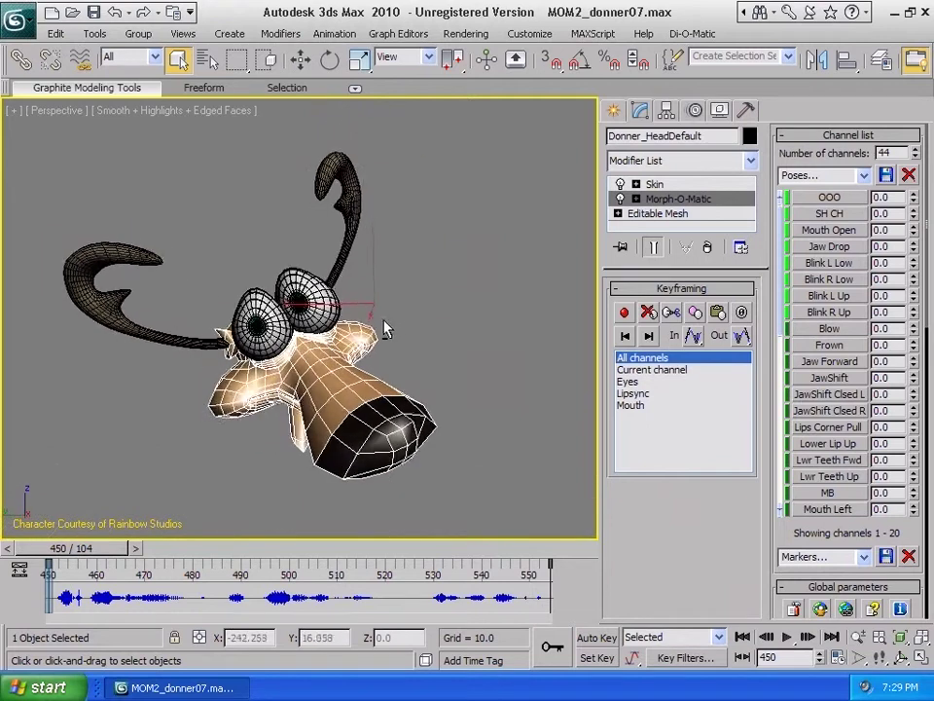
click(790, 638)
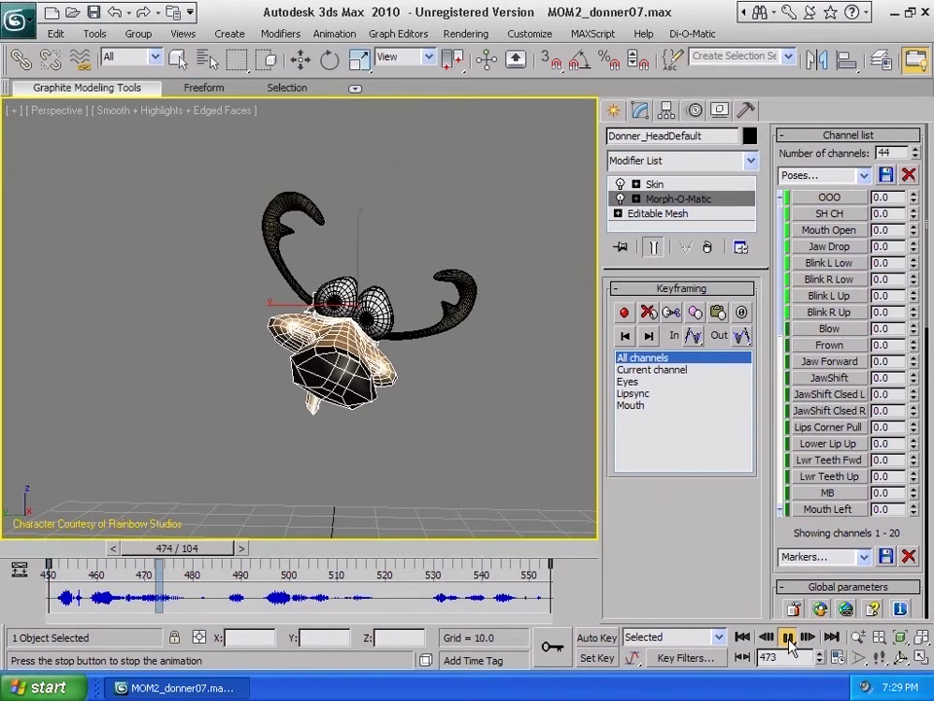
click(744, 636)
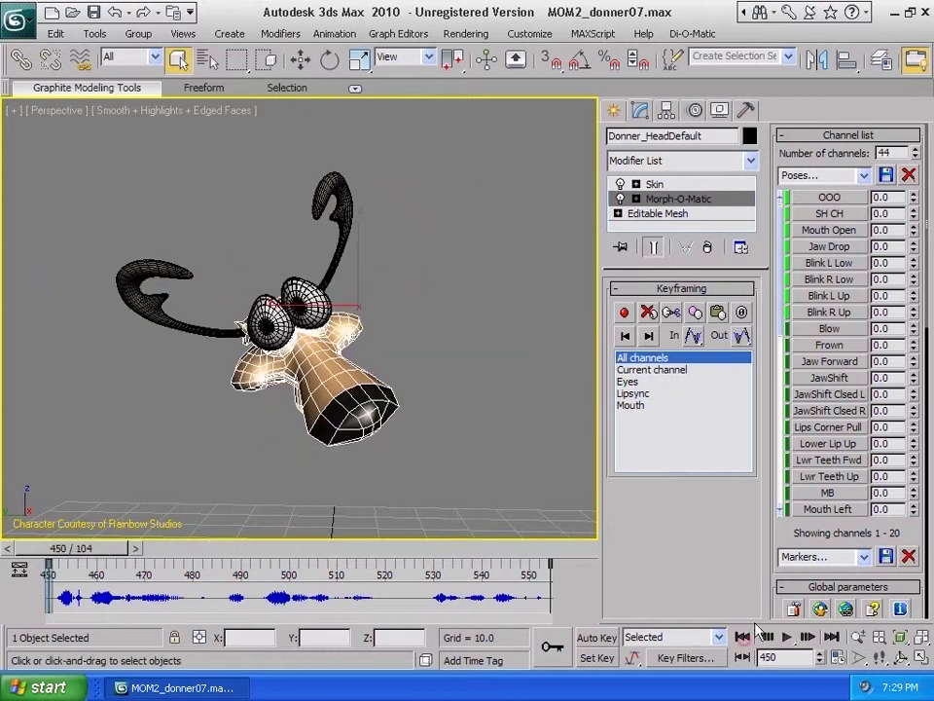
Show only the Lipsync channels and preview the A, E and O mouth shapes with edged faces turned off.
click(647, 381)
click(650, 394)
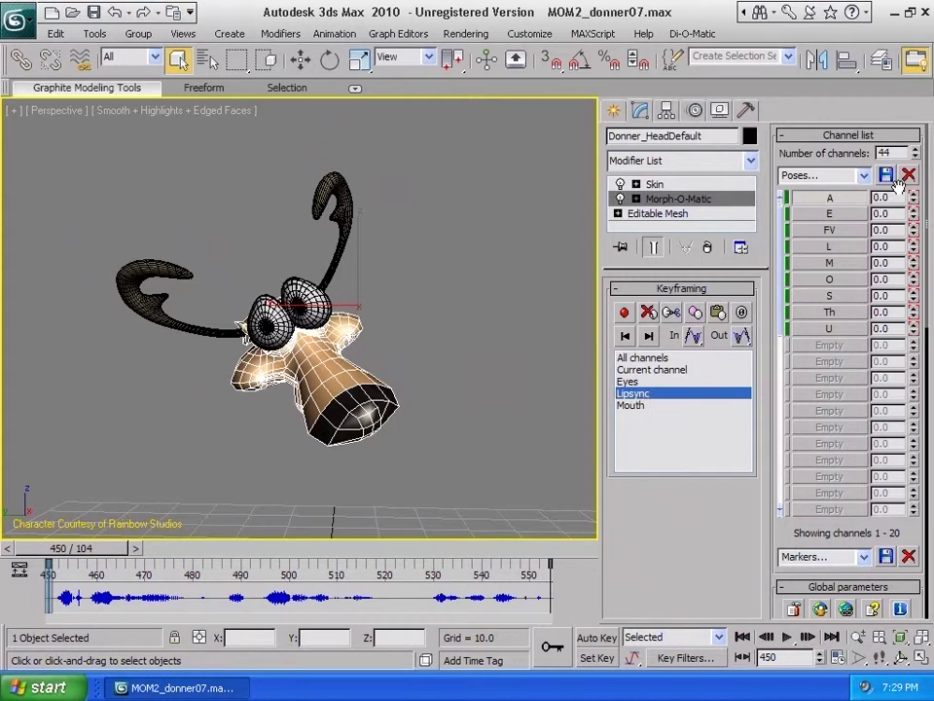
drag(914, 198, 909, 274)
key(F4)
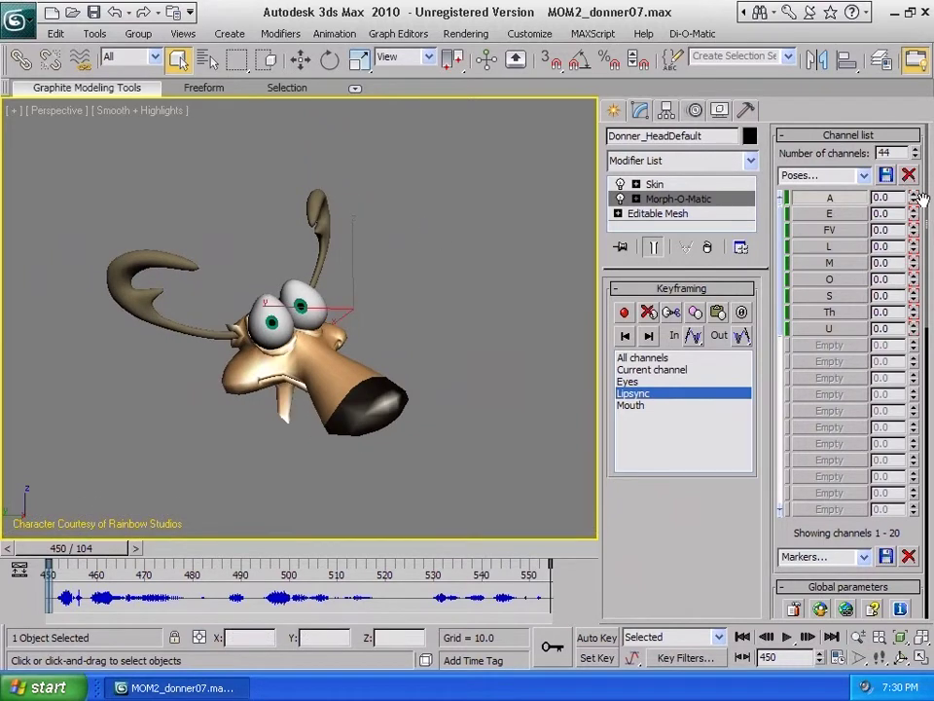
drag(913, 197, 882, 336)
drag(913, 212, 895, 339)
drag(914, 279, 900, 374)
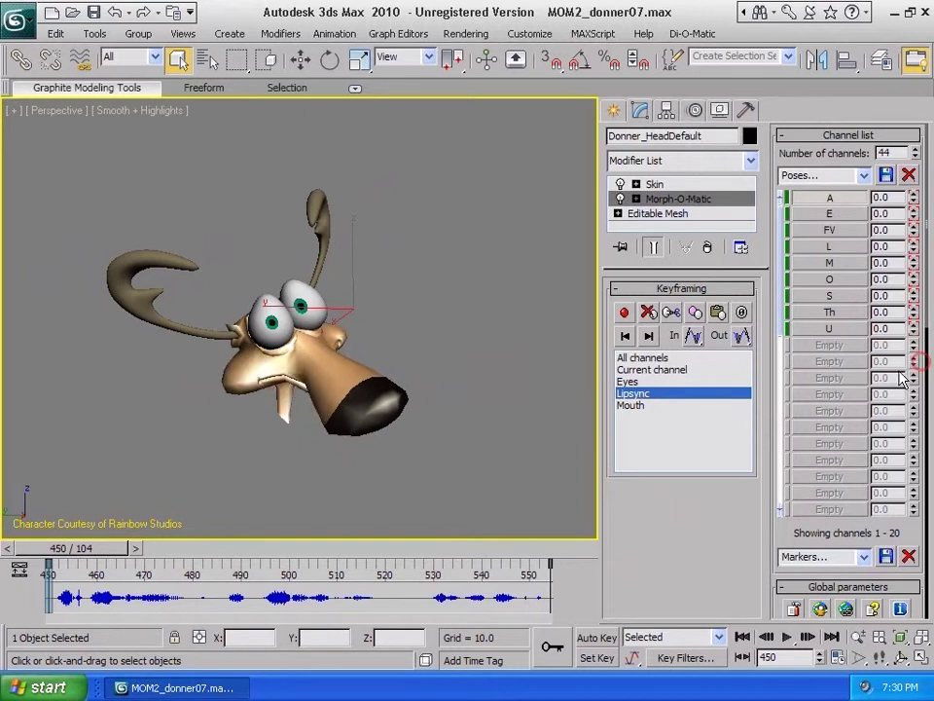
Open Voice-O-Matic from the head's Editable Mesh level and review the visemes mapping of the progressive tracks.
click(681, 214)
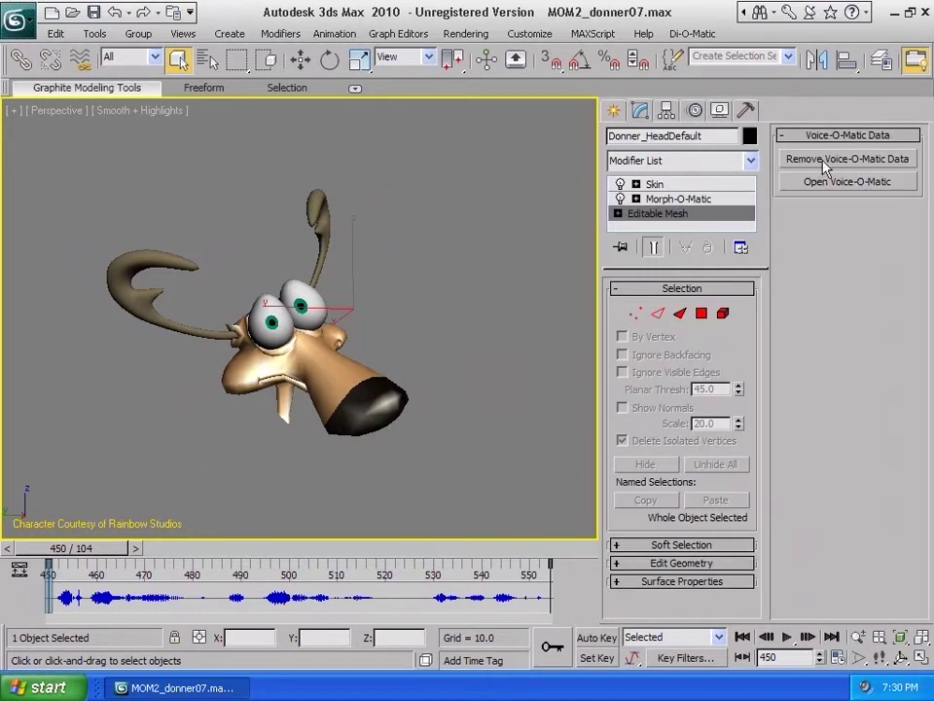
click(847, 183)
click(520, 338)
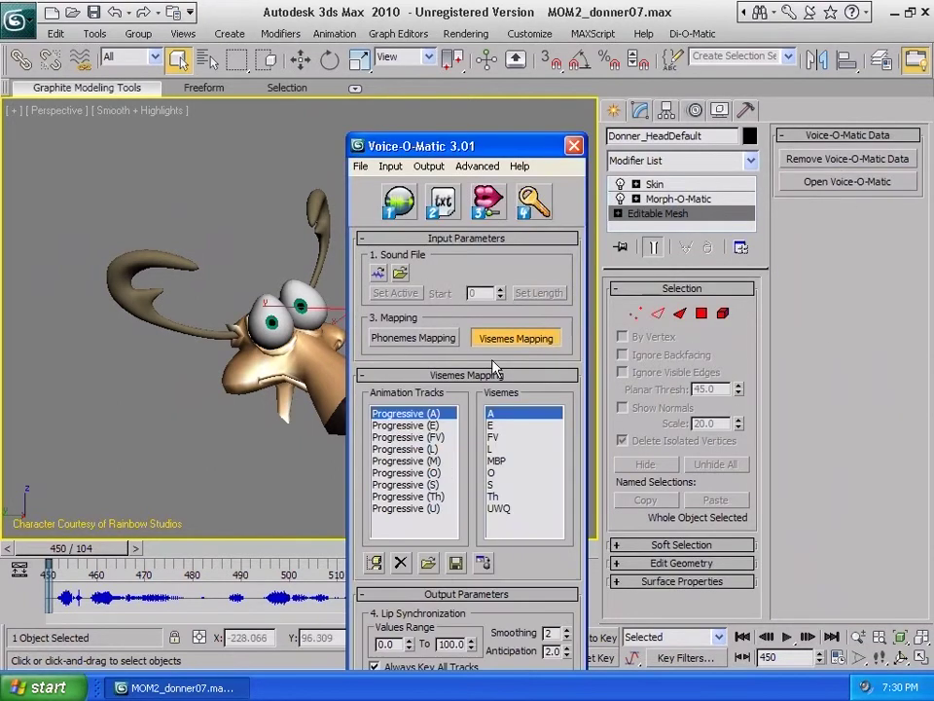
click(538, 341)
Load the scene's english.wav sound into Voice-O-Matic starting at frame 450 and create the lip-sync keys, then close it.
click(379, 274)
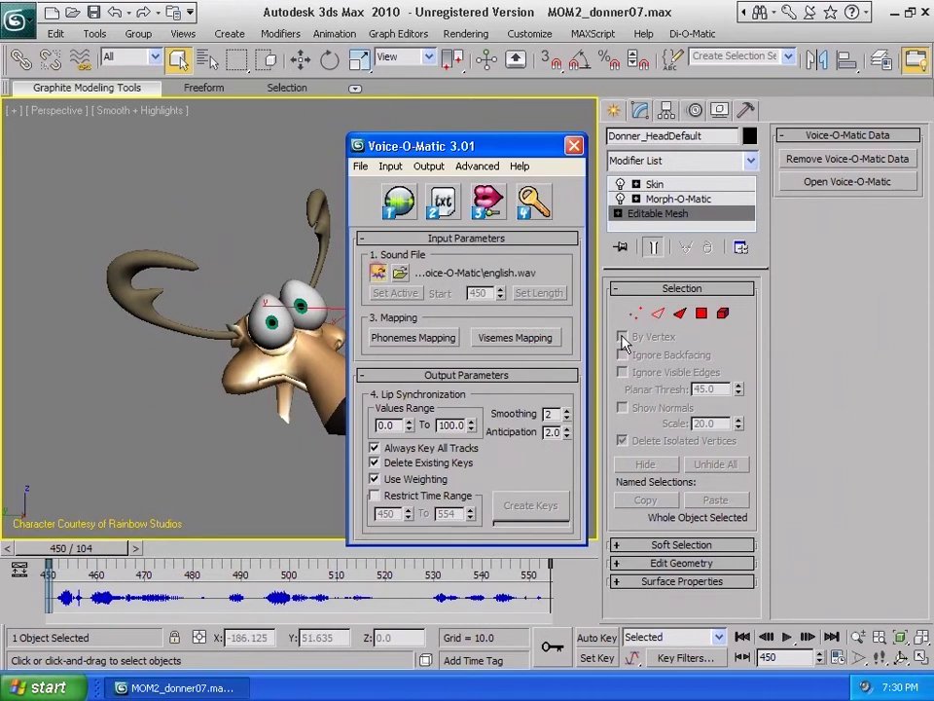
drag(488, 158, 520, 132)
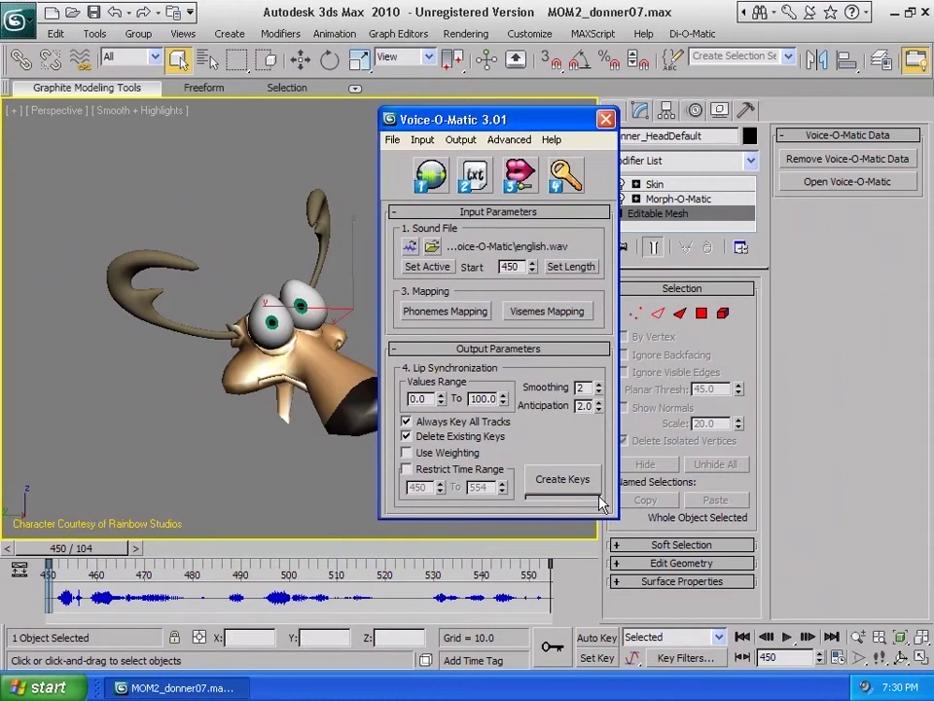
click(595, 479)
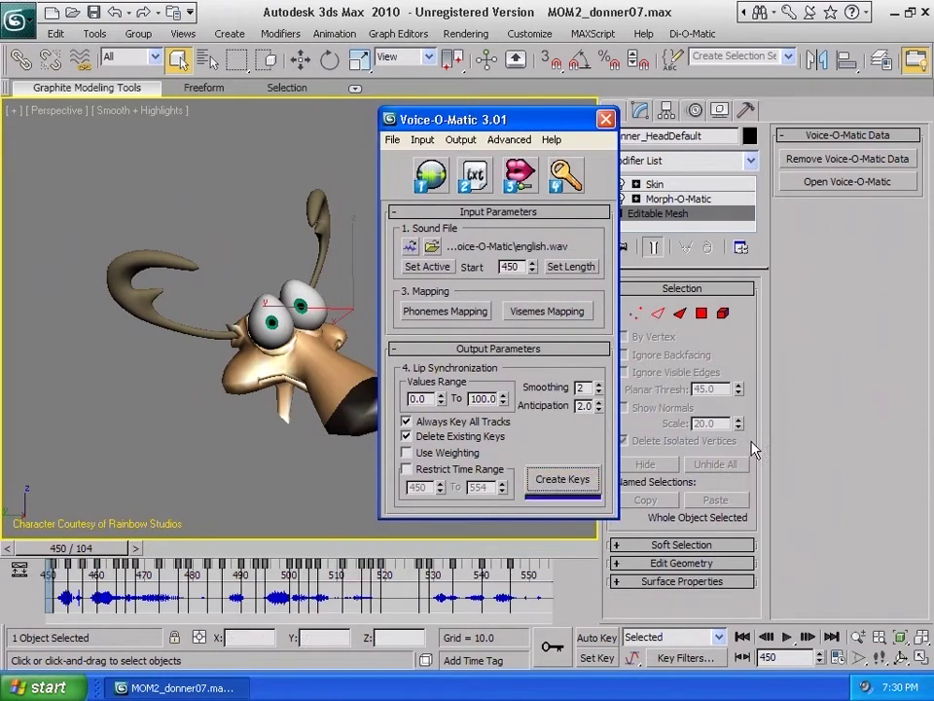
click(605, 119)
Return to the Morph-O-Matic modifier and play the lip-sync animation while its channel values are displayed.
click(662, 198)
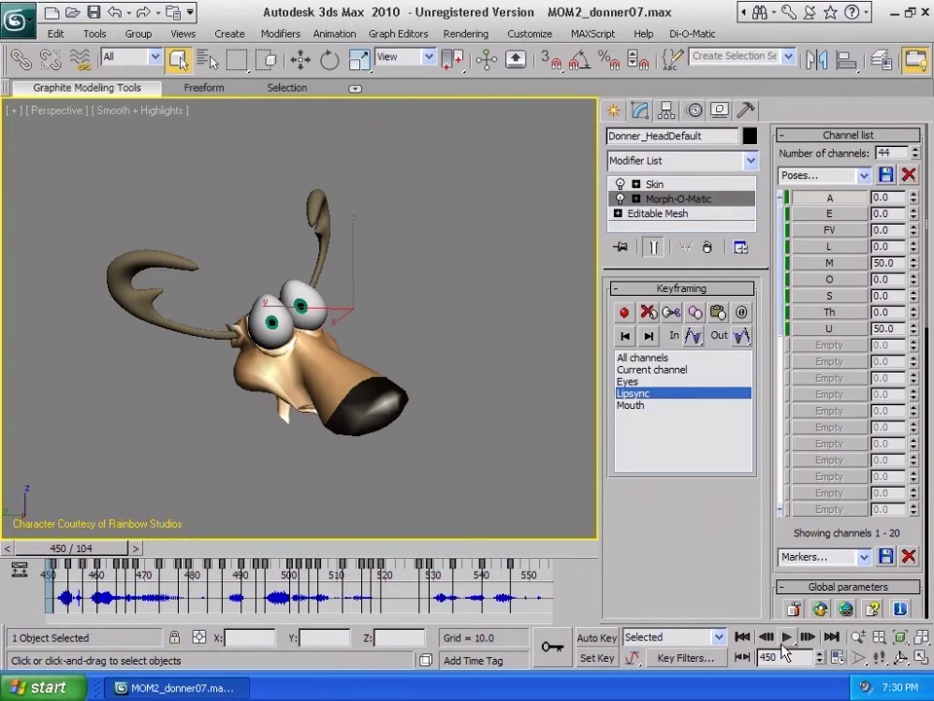
click(786, 638)
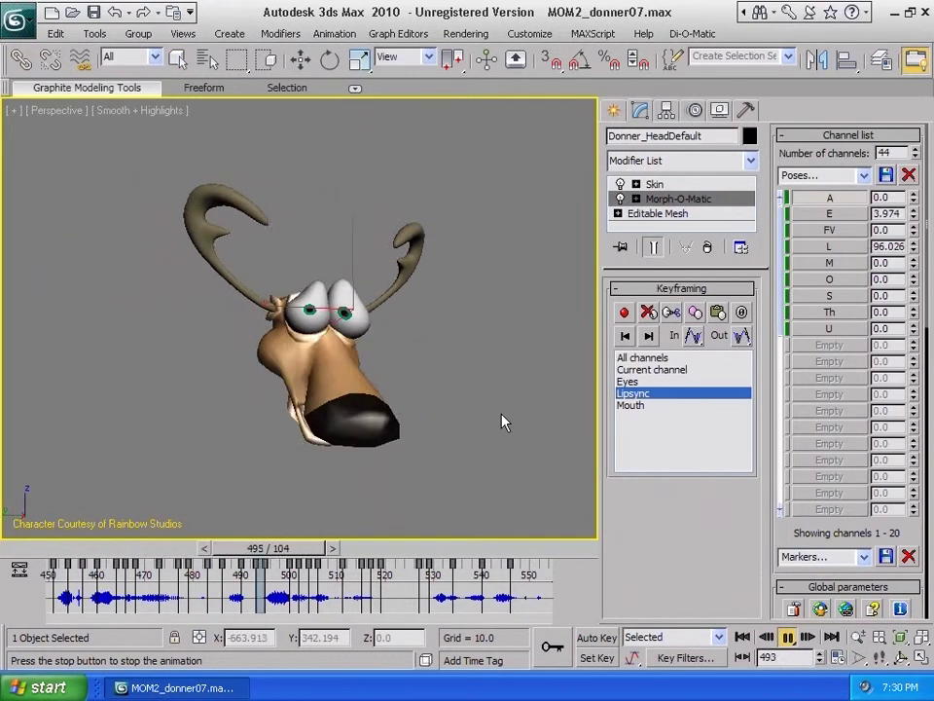
key(Escape)
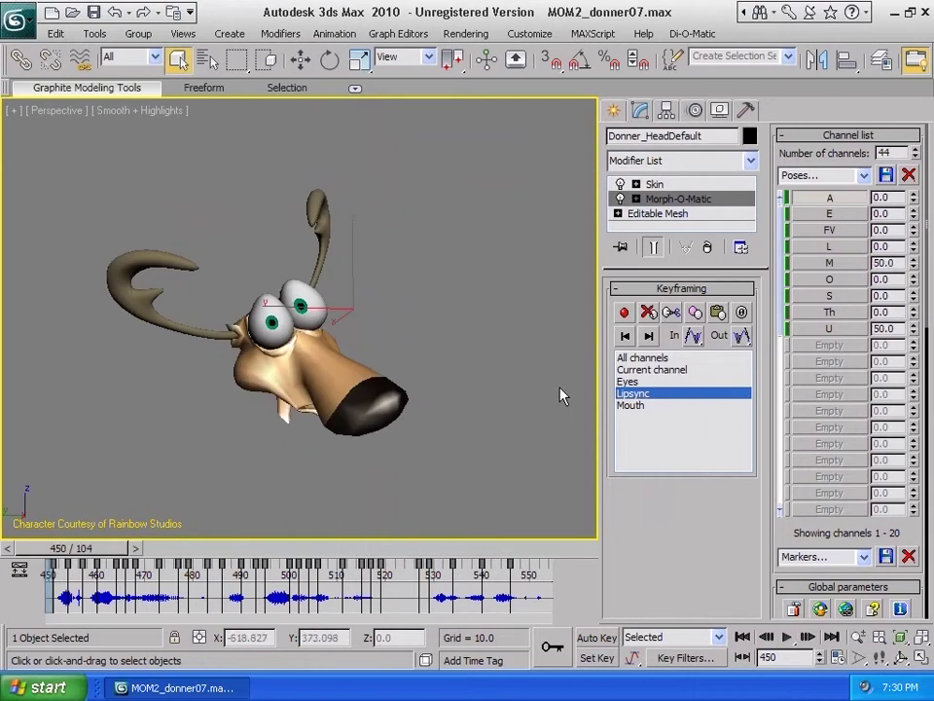
Deselect the head, replay the lip-sync animation and stop it around frame 484.
click(542, 378)
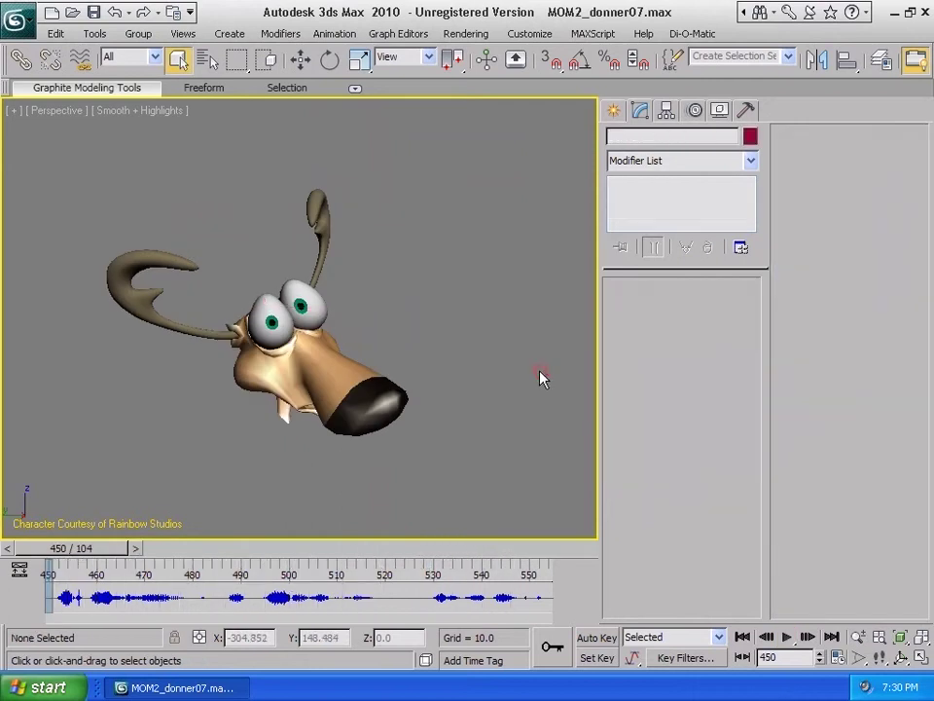
click(789, 637)
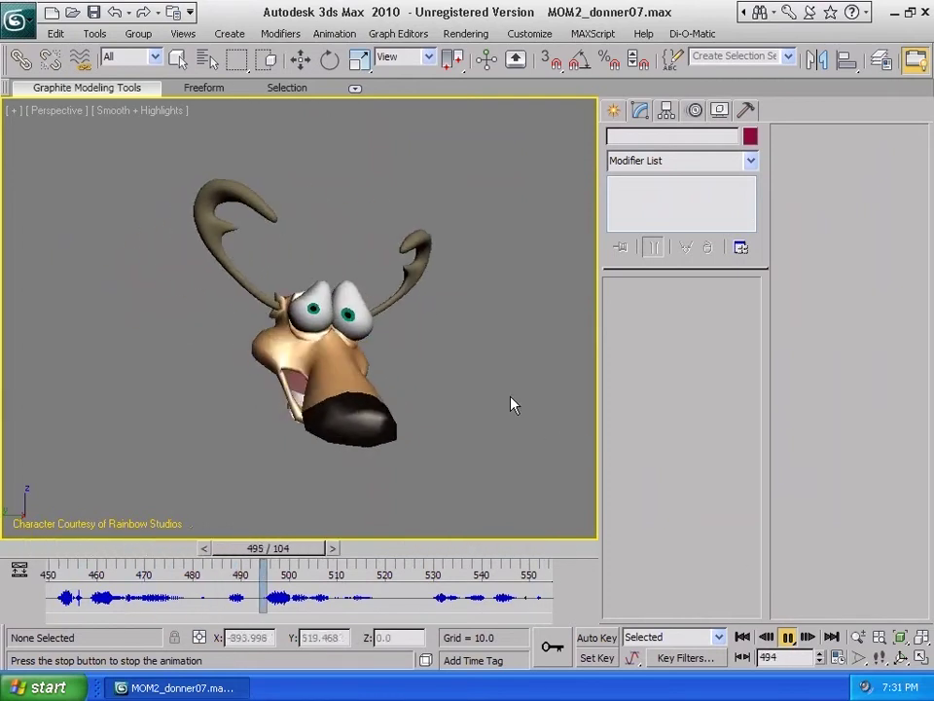
click(431, 405)
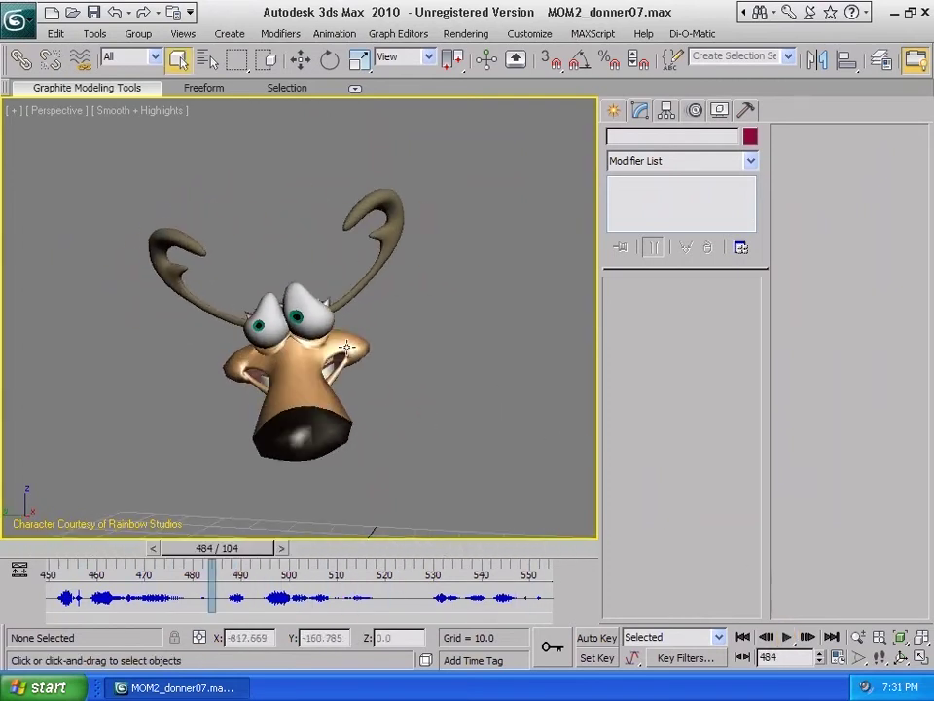
Select the head mesh again and open the Curve Editor for it.
click(355, 341)
middle_drag(372, 327, 380, 301)
scroll(383, 296, down, 3)
right_click(340, 309)
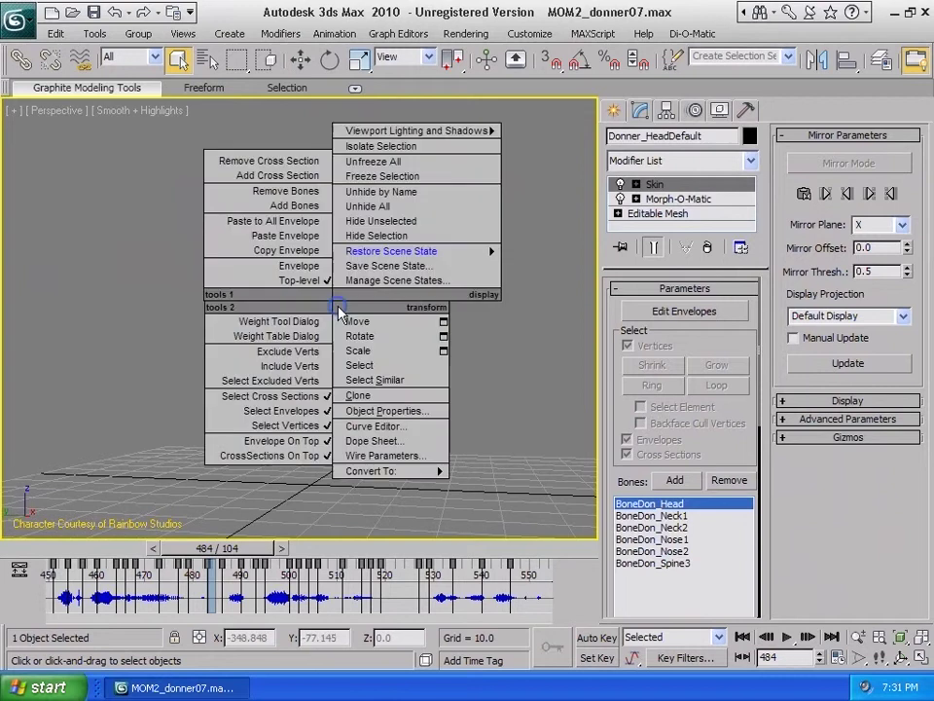
click(360, 427)
Expand the Donner_HeadDefault hierarchy through Modified Object to list the Morph-O-Matic channels.
click(60, 413)
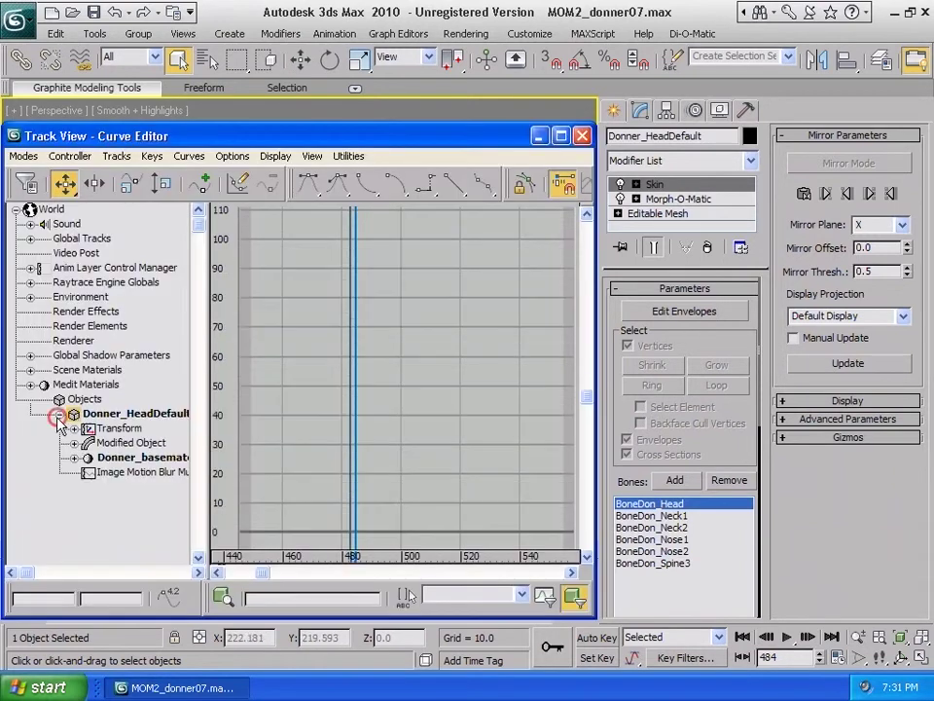
click(36, 355)
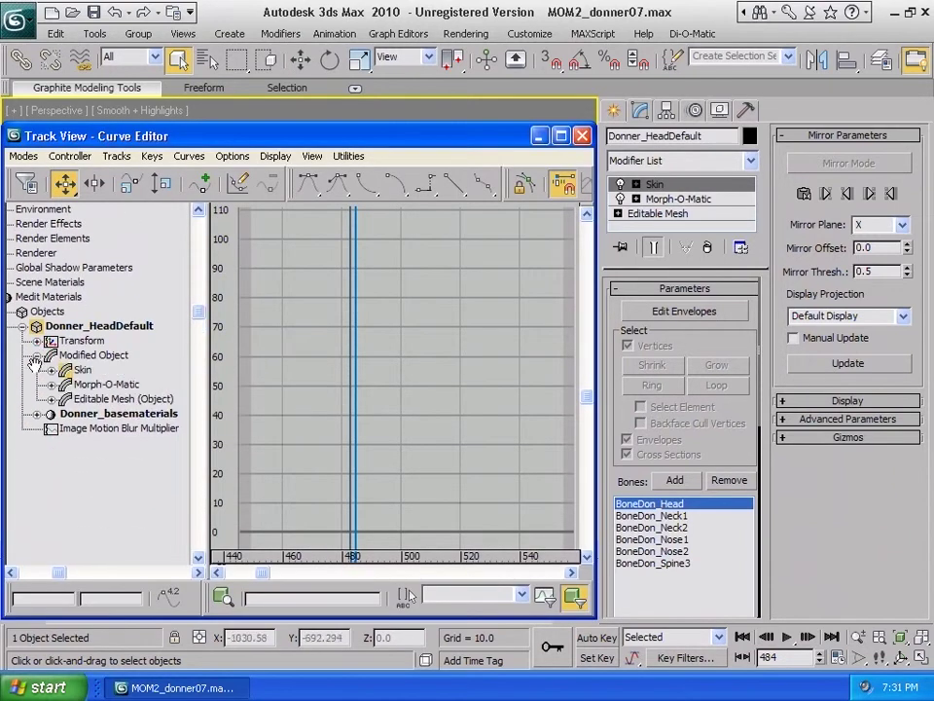
click(52, 384)
drag(40, 407, 39, 275)
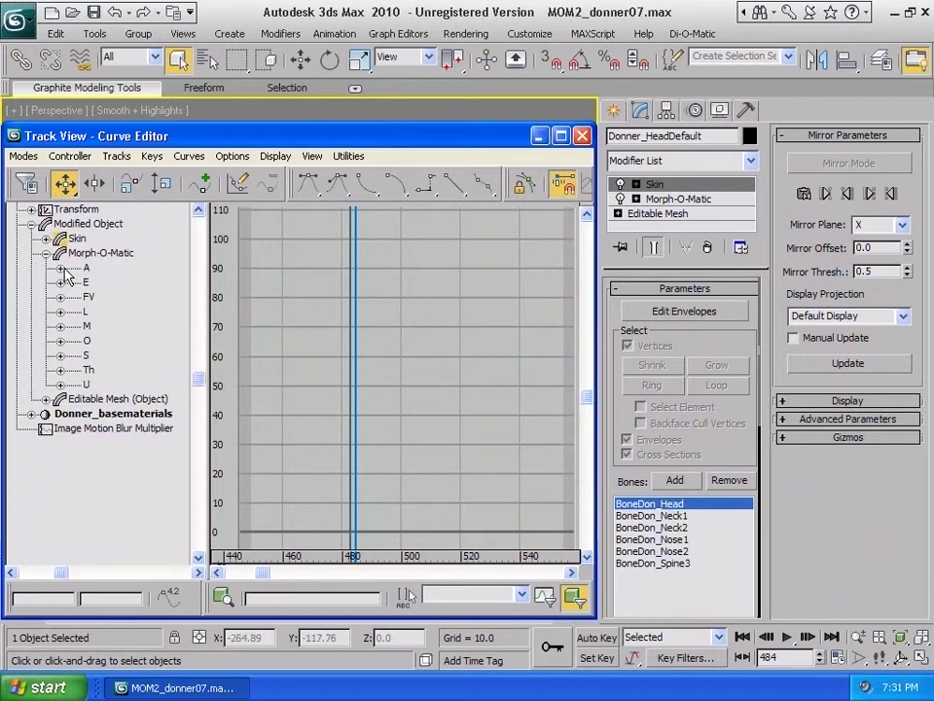
Show the Progressive (A) curve and expand the A, E, FV, L, M and O channels.
click(61, 267)
click(109, 297)
click(59, 311)
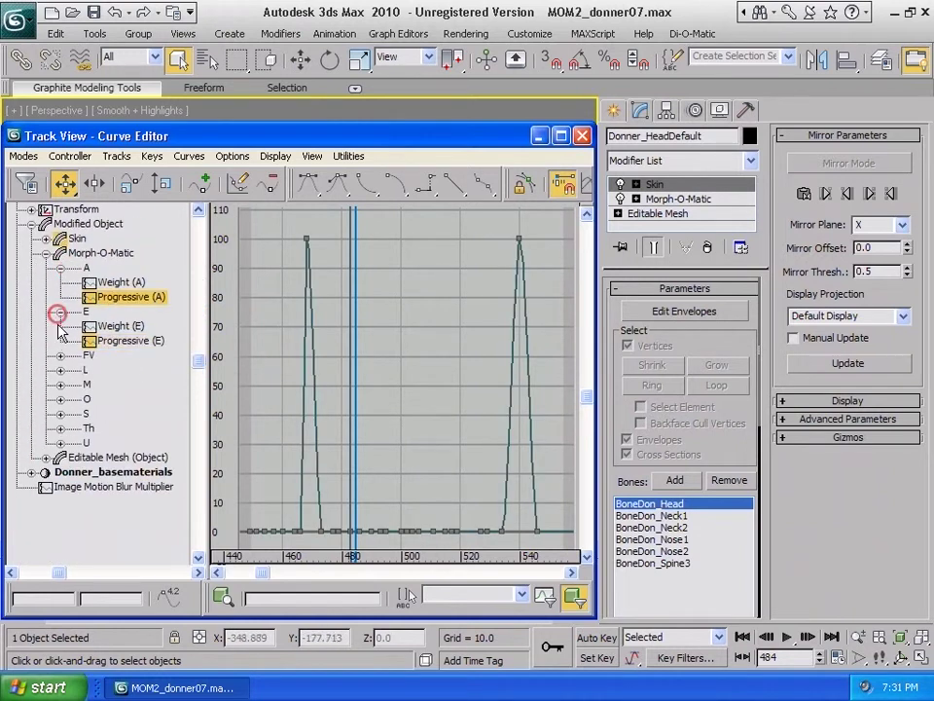
click(60, 355)
click(59, 399)
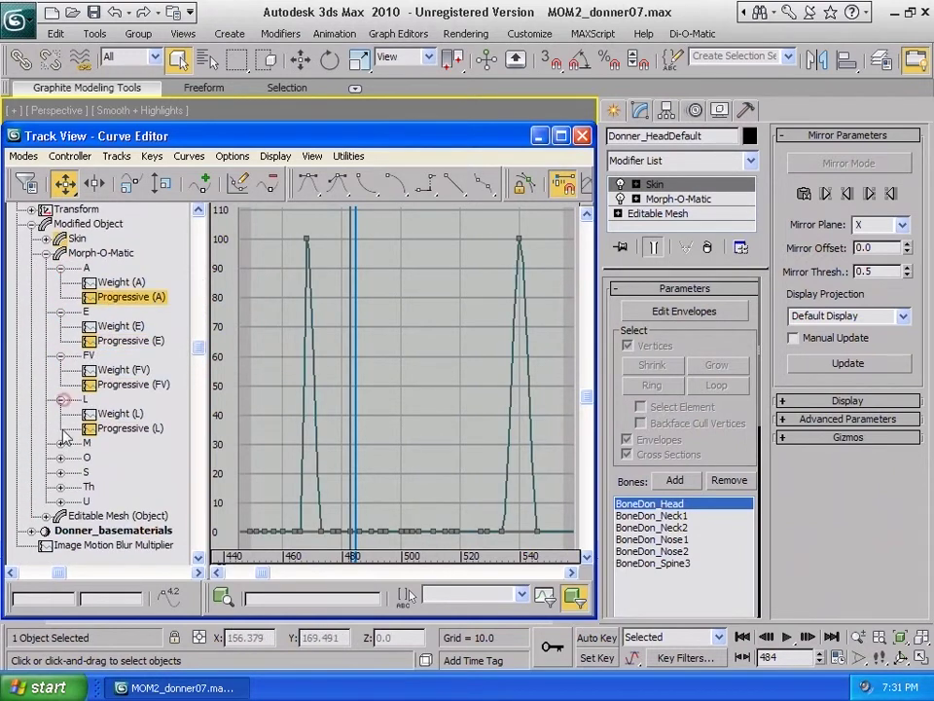
click(59, 443)
click(60, 487)
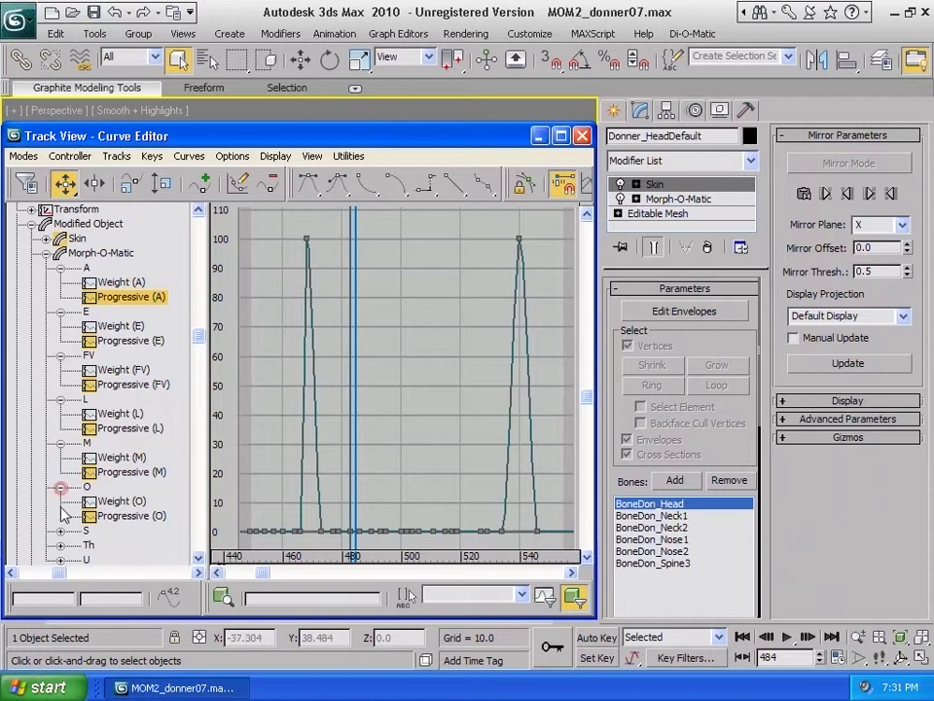
View the Progressive (O) and Progressive (S) curves and expand the S, Th and U channels.
click(122, 518)
drag(196, 336, 198, 377)
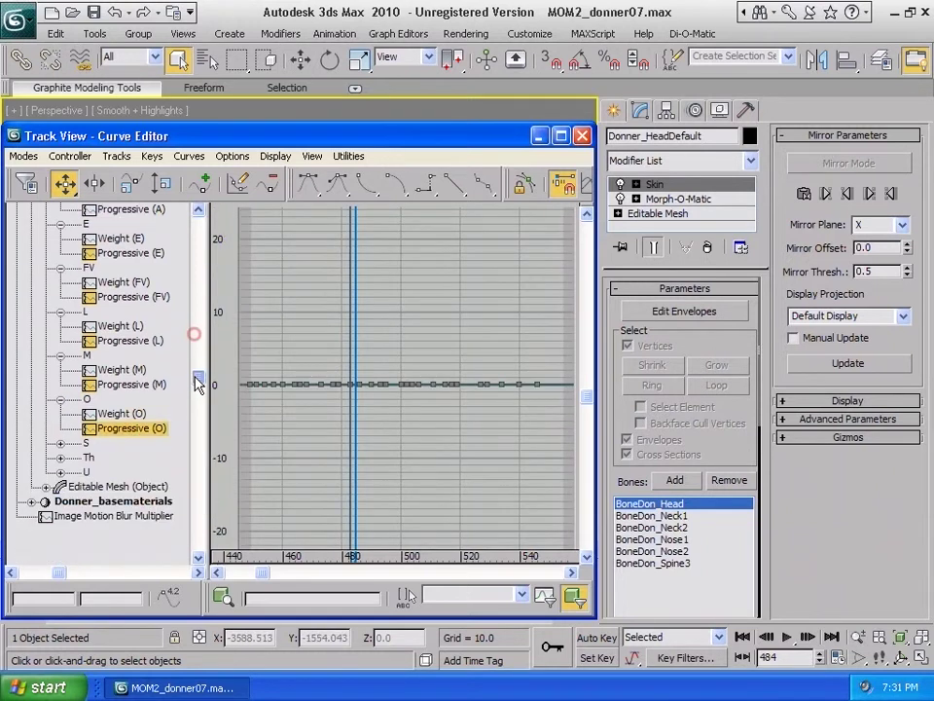
click(60, 442)
click(127, 471)
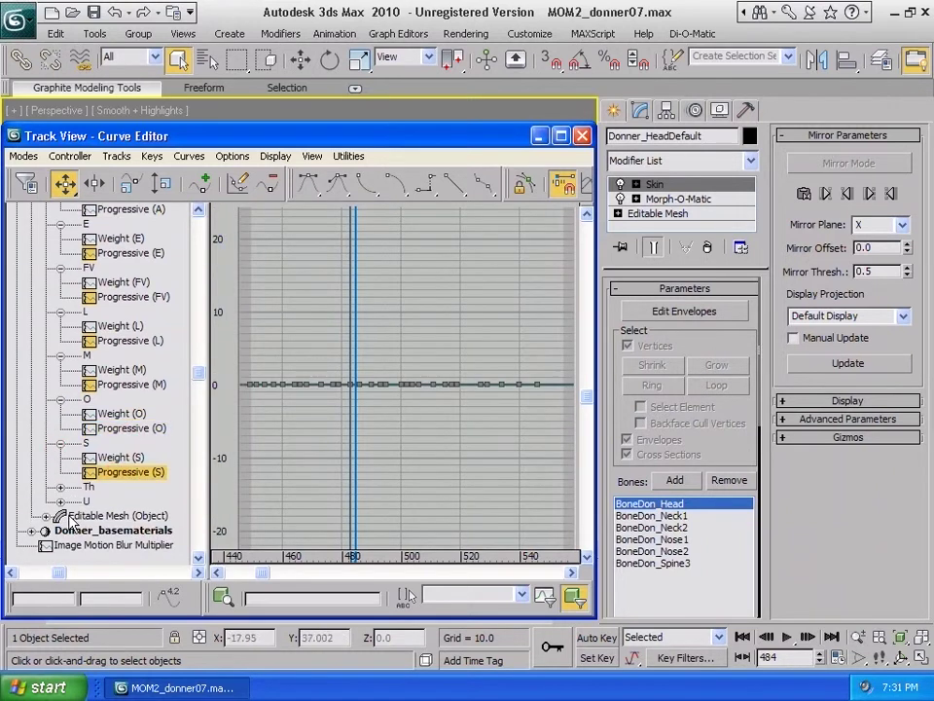
click(61, 487)
click(61, 531)
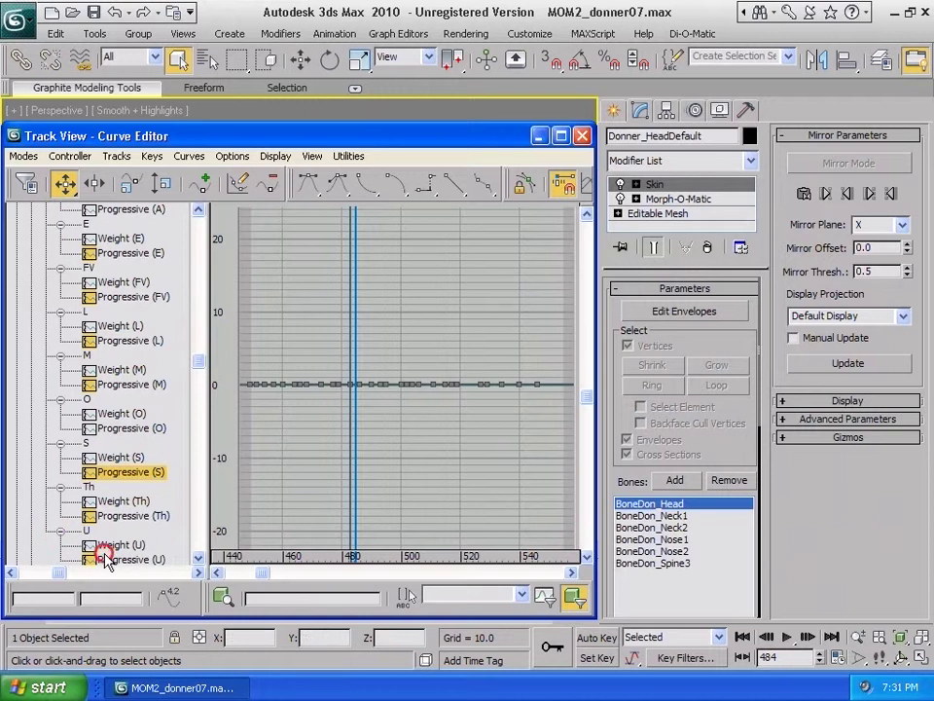
Display the Progressive curves of all Morph-O-Matic channels from A to U together in the Curve Editor.
click(120, 546)
click(125, 558)
ctrl+click(131, 341)
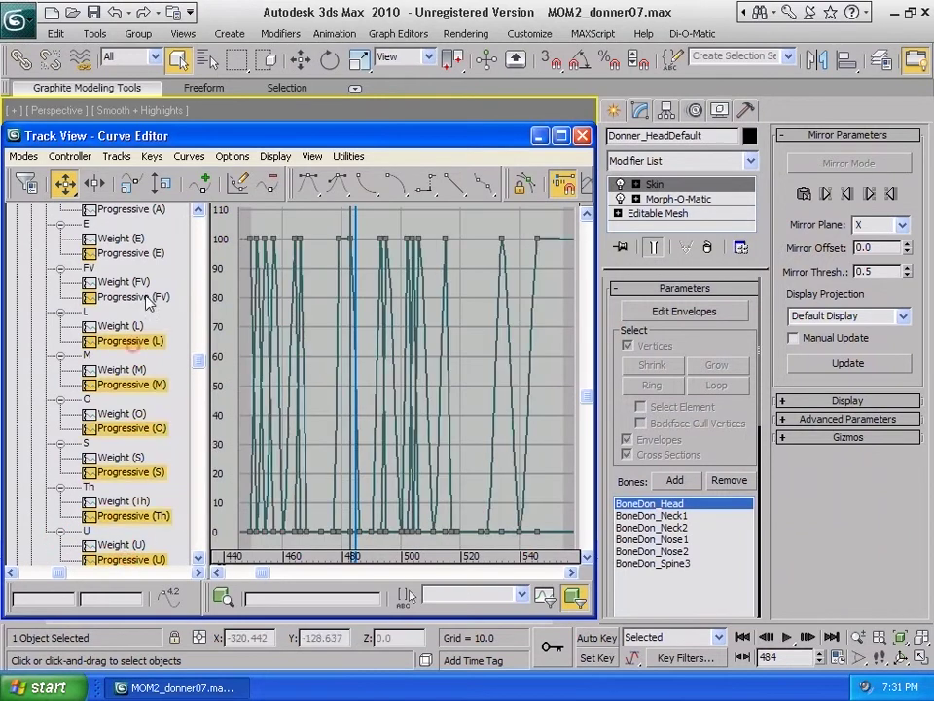
ctrl+click(142, 297)
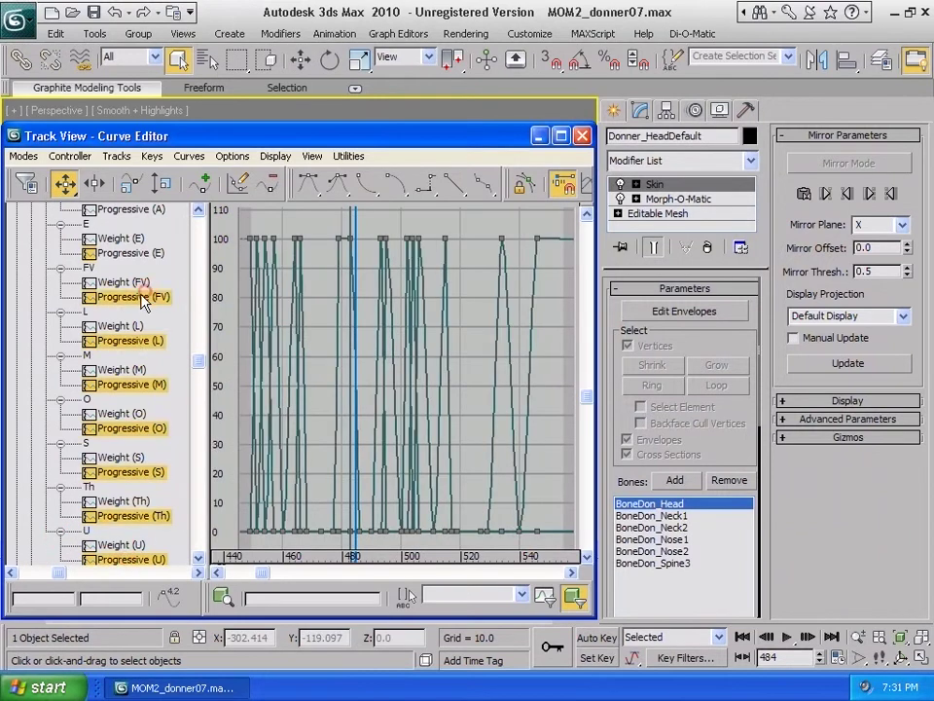
drag(202, 365, 203, 342)
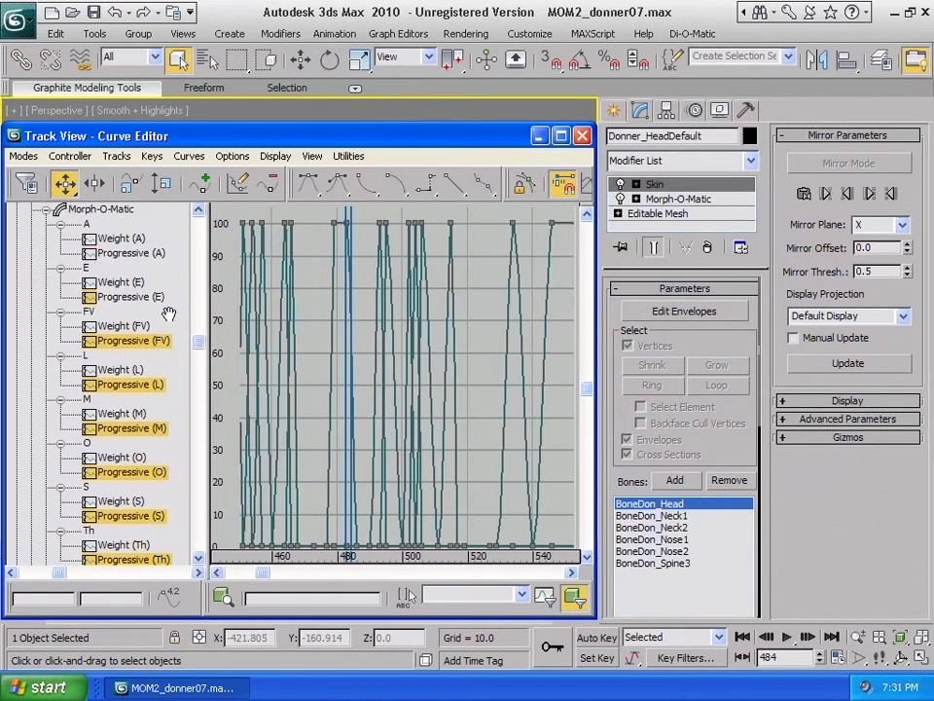
ctrl+click(150, 297)
ctrl+click(156, 252)
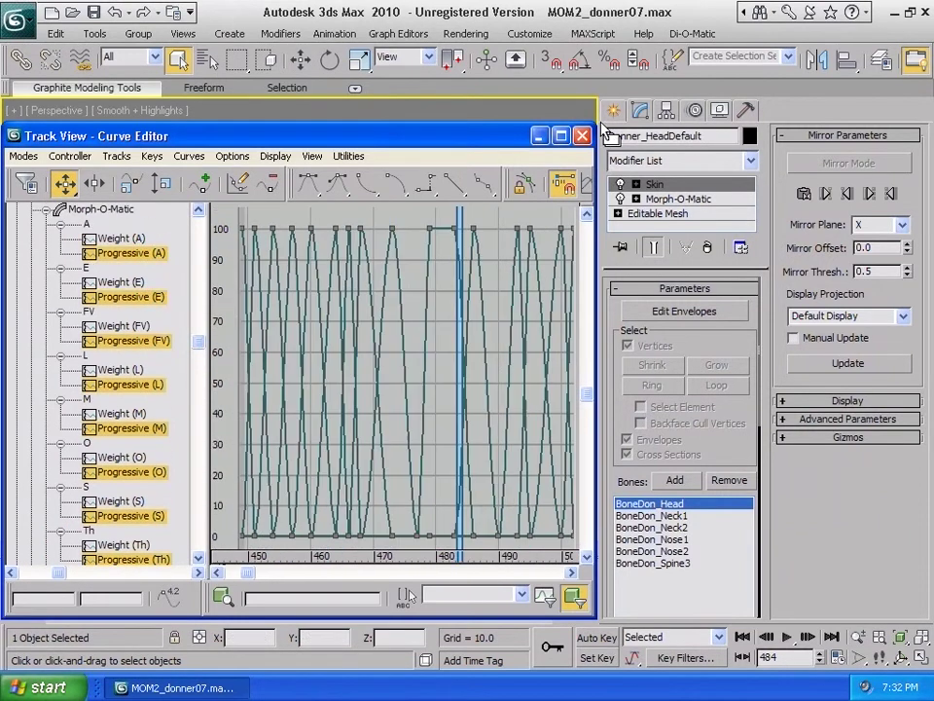
Try lowering the peak key at frame 487 to about 74, move it back up and close the enlarged Curve Editor.
drag(596, 127, 864, 291)
click(743, 597)
click(745, 597)
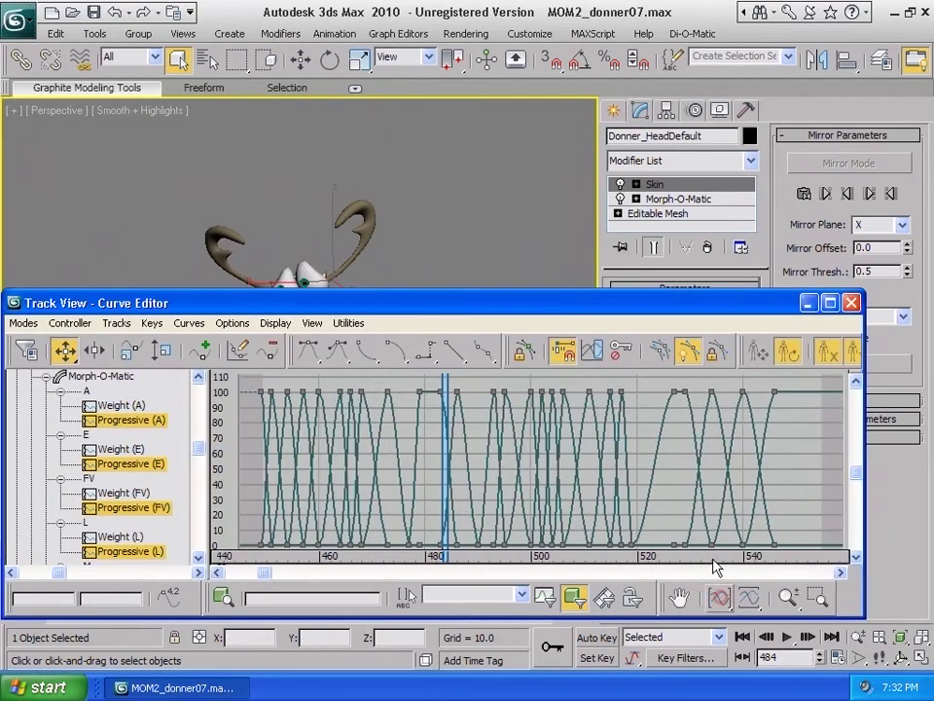
click(446, 391)
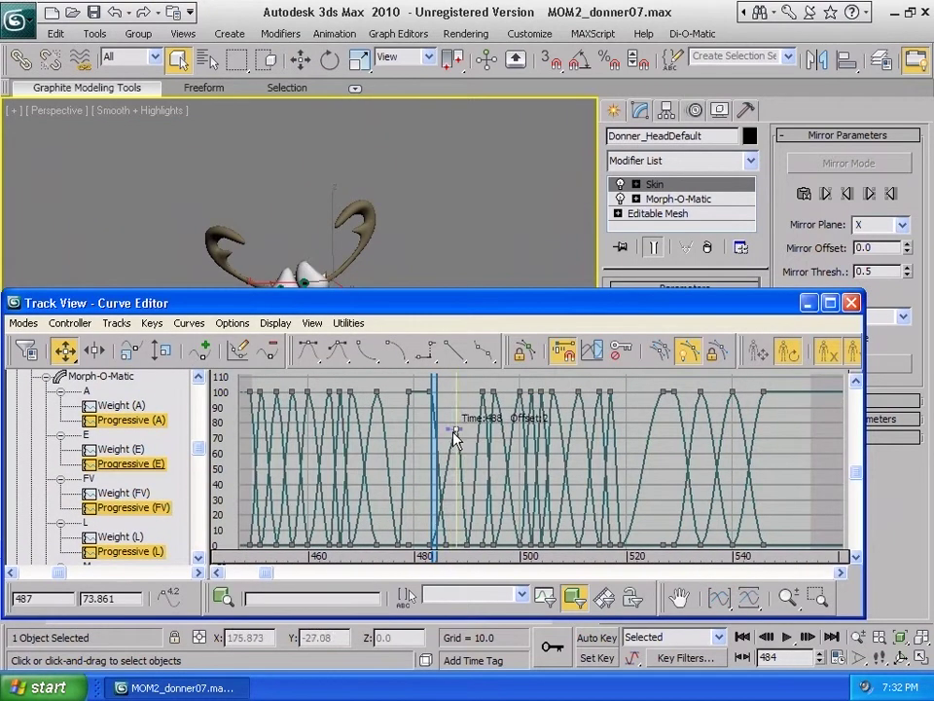
drag(448, 388, 458, 427)
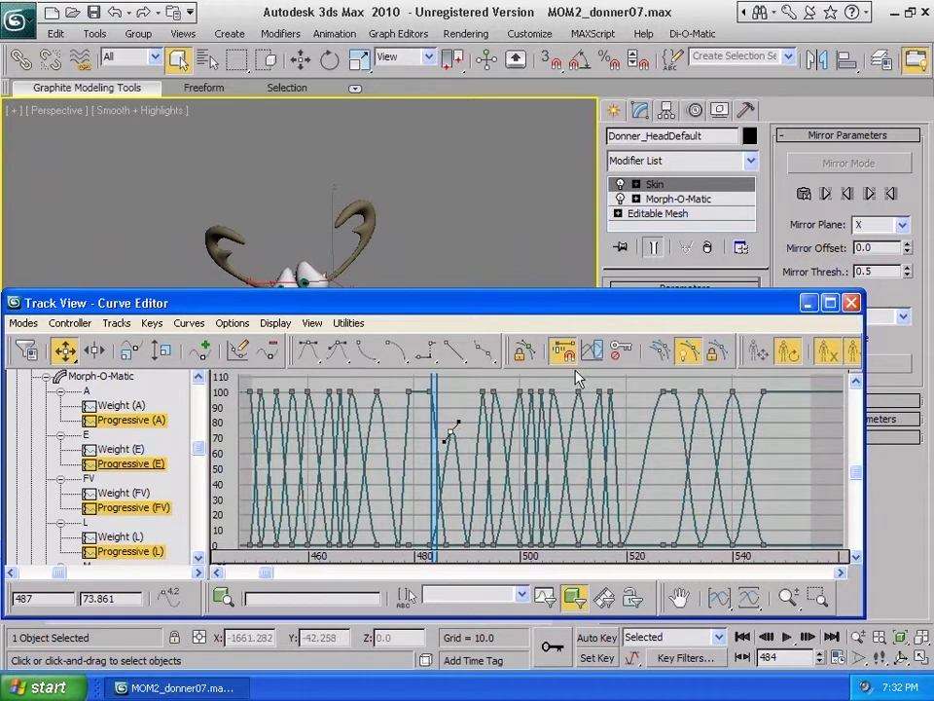
drag(451, 430, 450, 390)
click(856, 303)
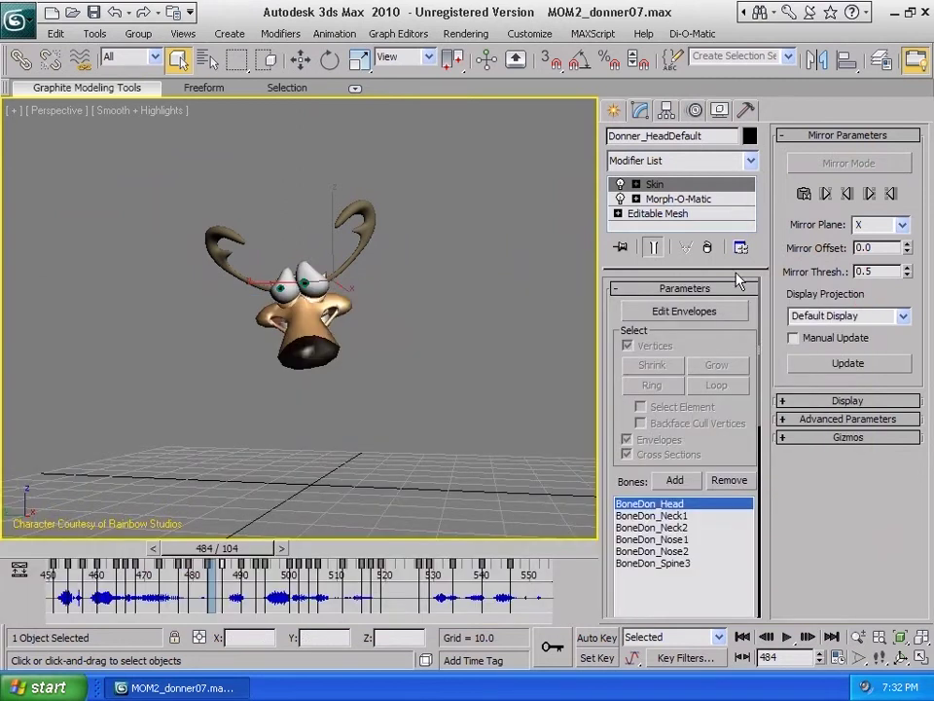
Reopen Voice-O-Matic from the Editable Mesh level and recreate the lip-sync keys with Use Weighting enabled.
click(650, 214)
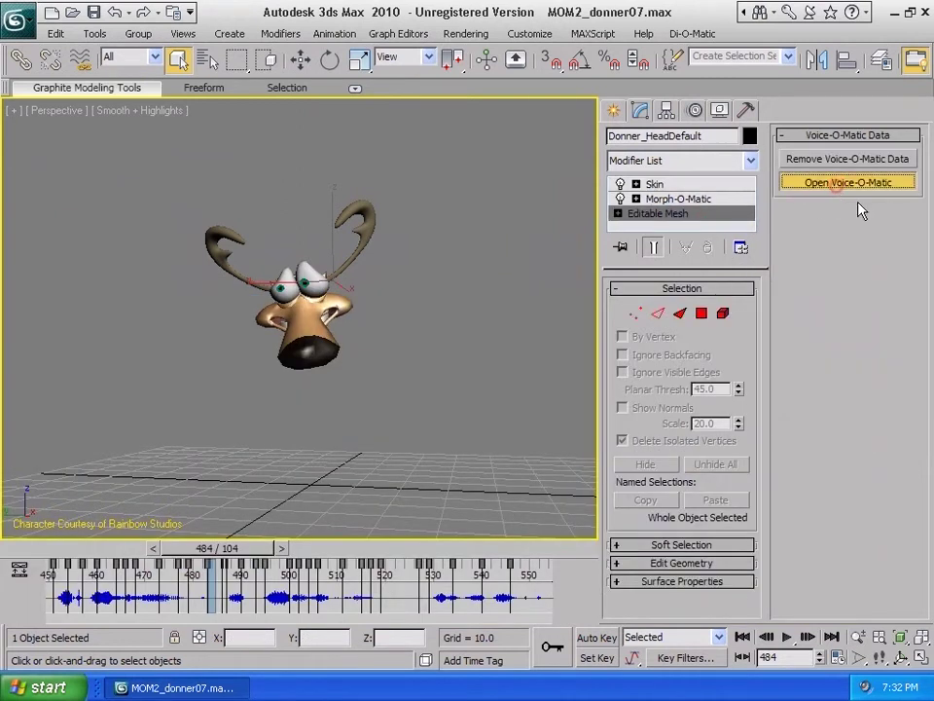
click(852, 183)
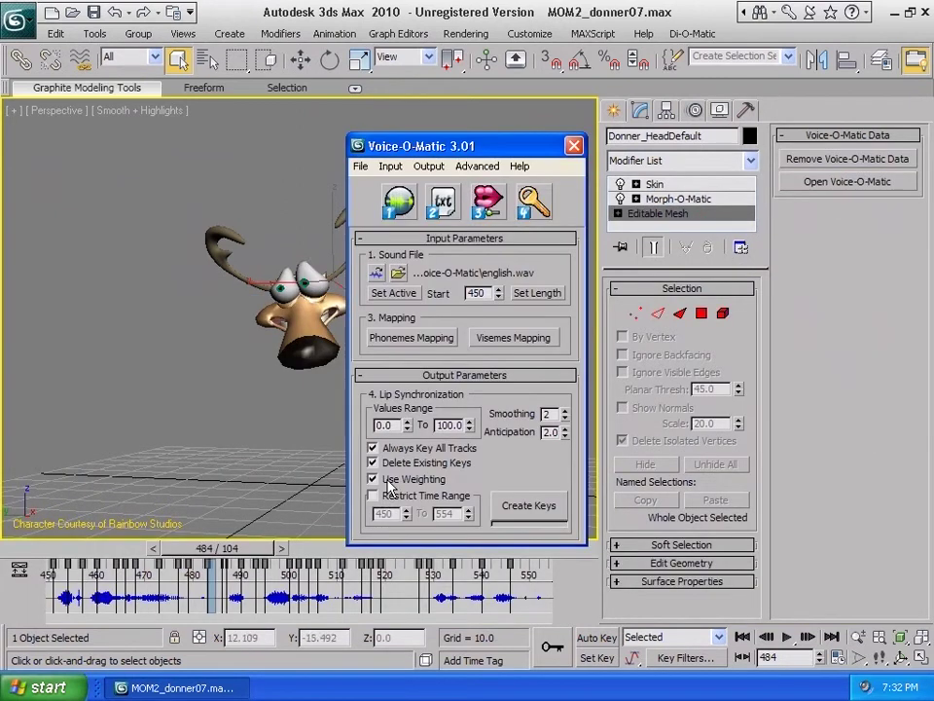
click(545, 506)
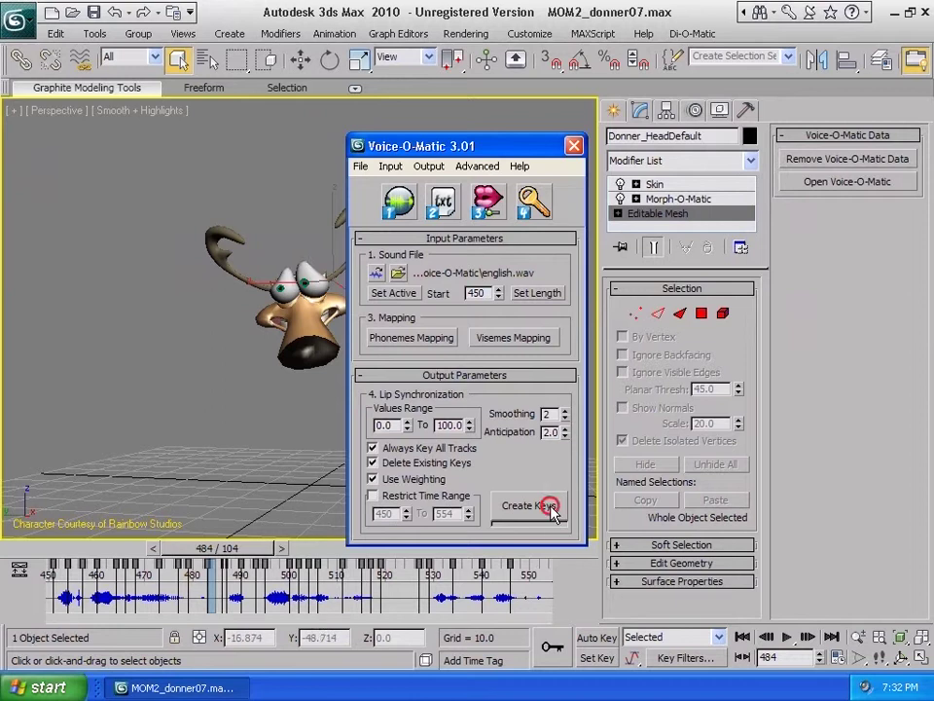
click(574, 146)
Inspect the head's regenerated lip-sync curves in the Curve Editor and close it.
right_click(321, 303)
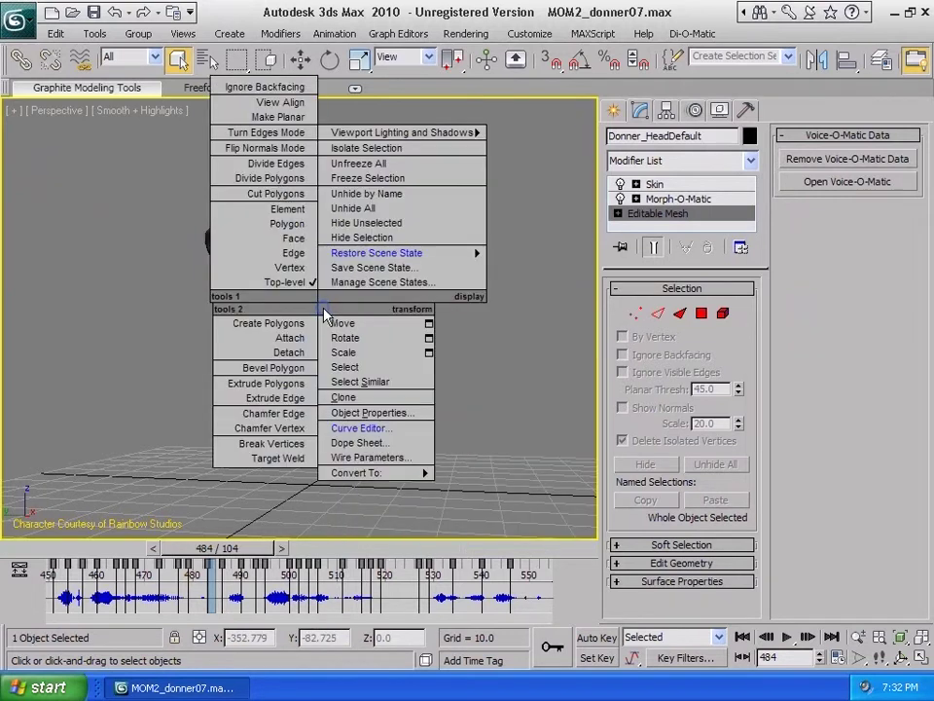
click(348, 425)
mouse_move(516, 444)
middle_down()
mouse_move(532, 415)
mouse_move(527, 429)
middle_up()
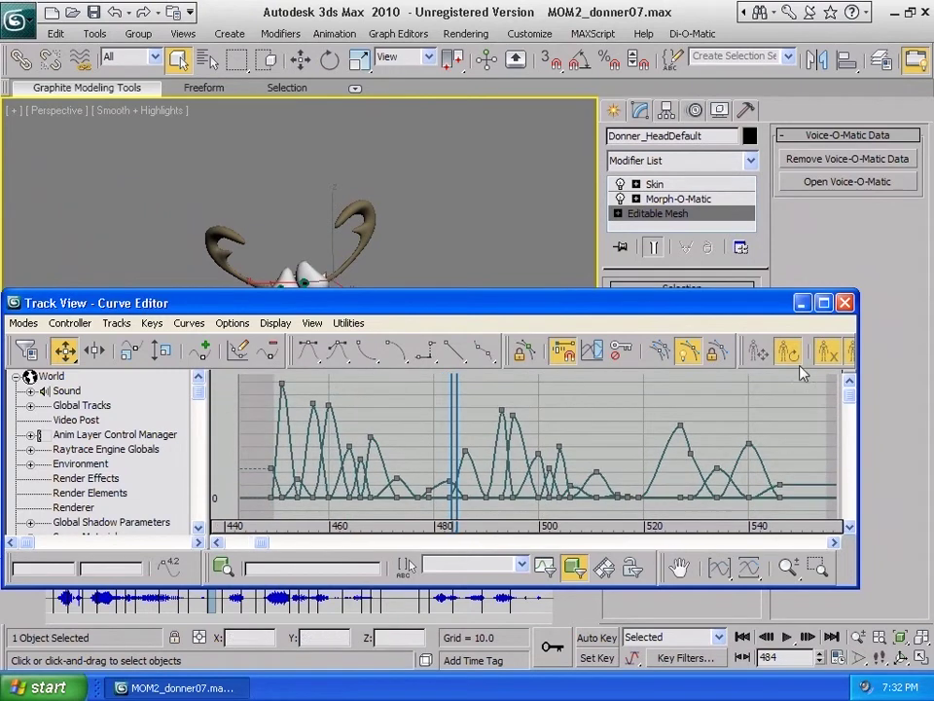
click(848, 305)
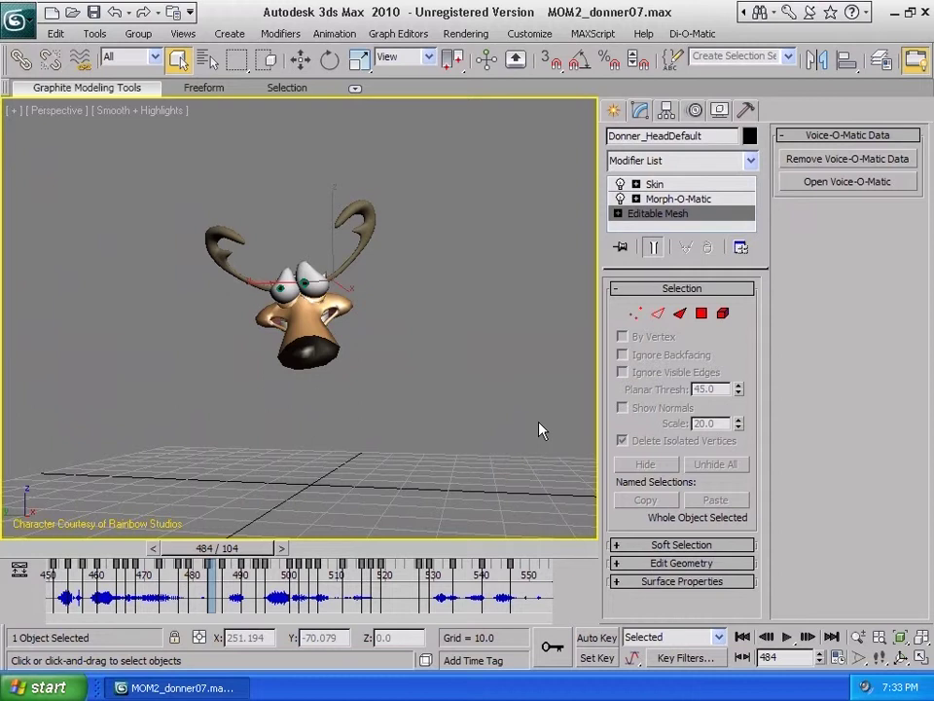
Return to the Skin modifier, deselect and reselect the head mesh, and activate the Move tool.
click(660, 183)
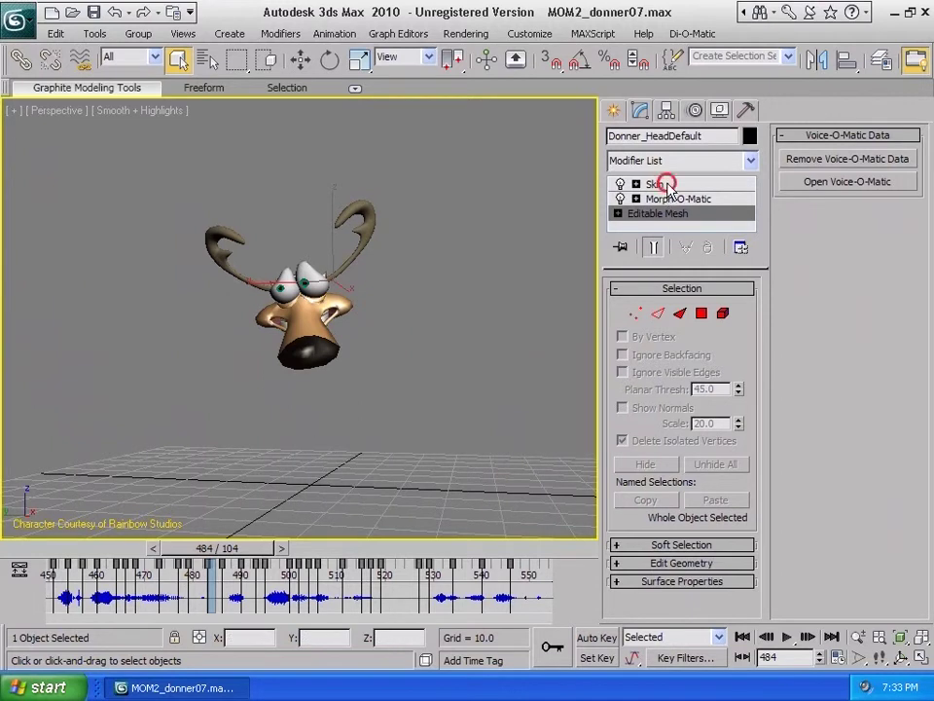
click(509, 386)
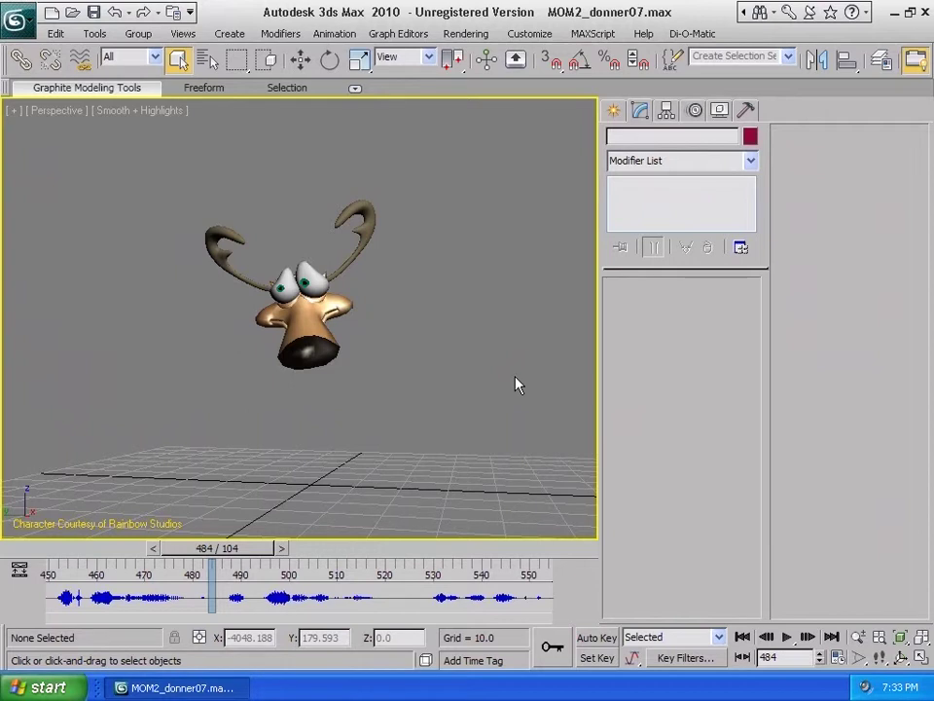
click(352, 309)
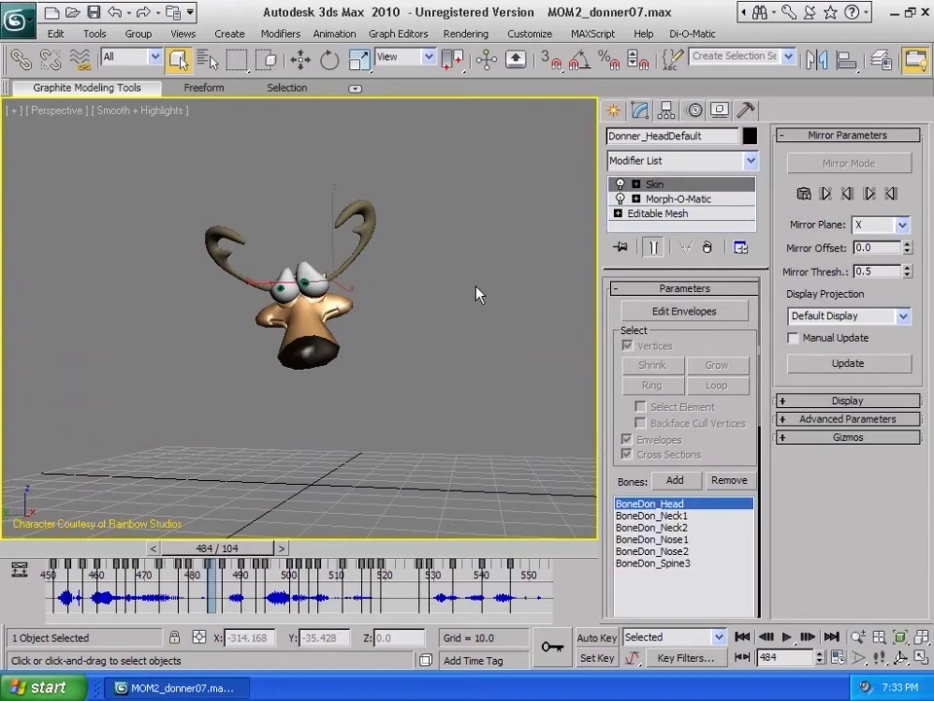
key(w)
Compare the All channels and Lipsync groups in the head's Morph-O-Matic modifier, and scrub the animation to frame 514 with Lipsync shown.
click(681, 198)
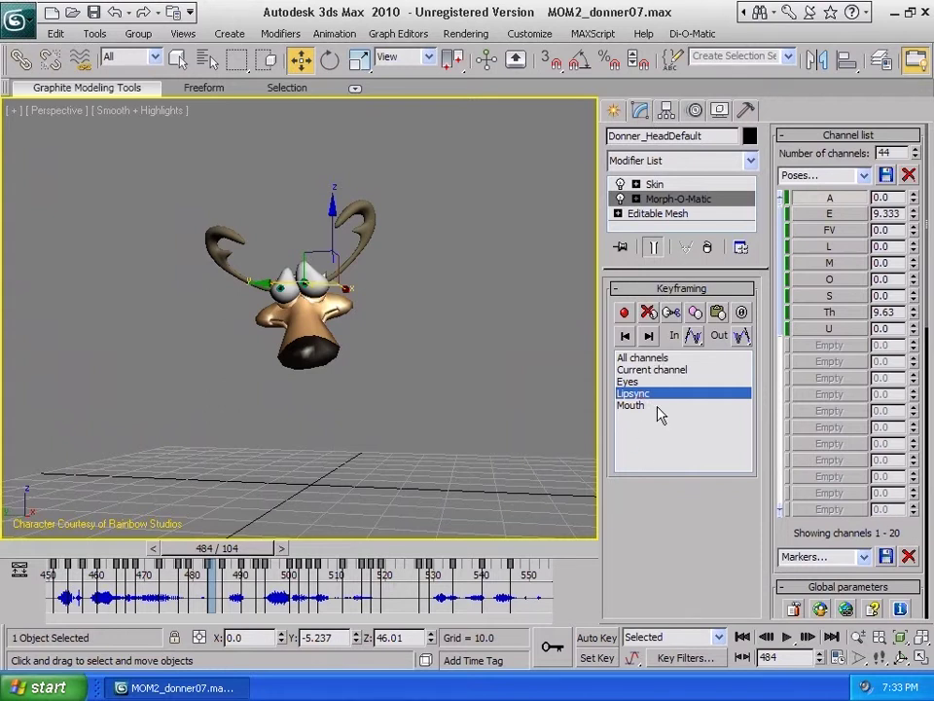
click(642, 358)
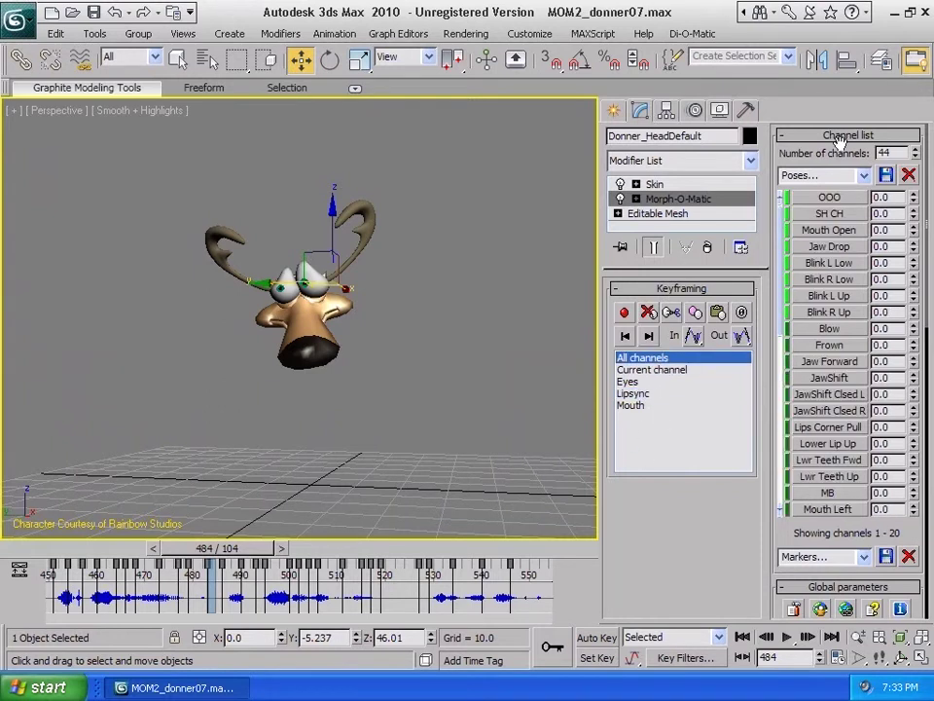
click(635, 394)
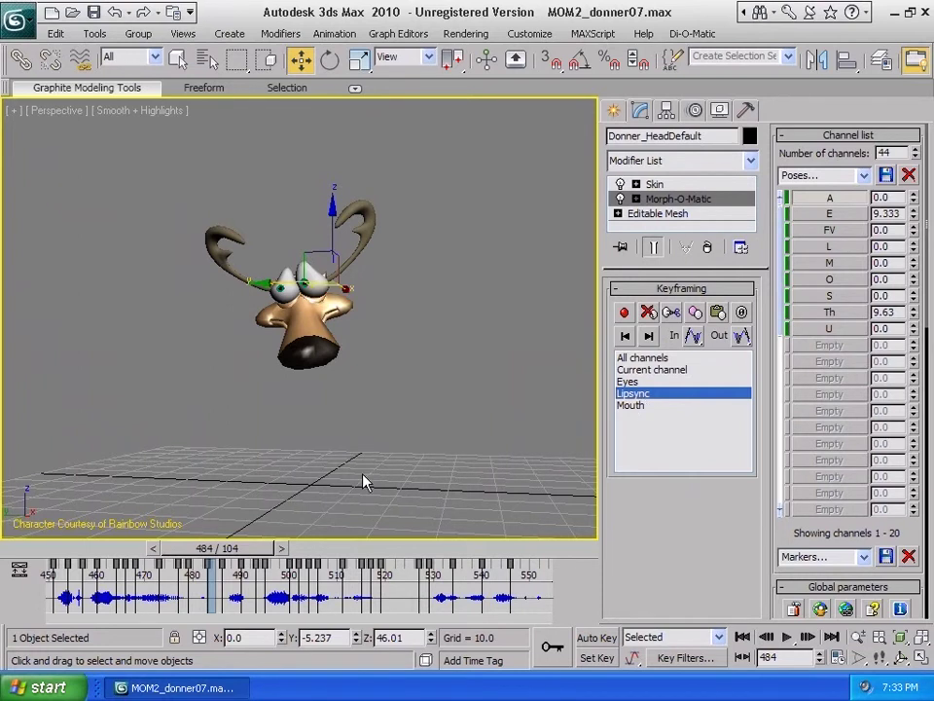
drag(233, 551, 397, 557)
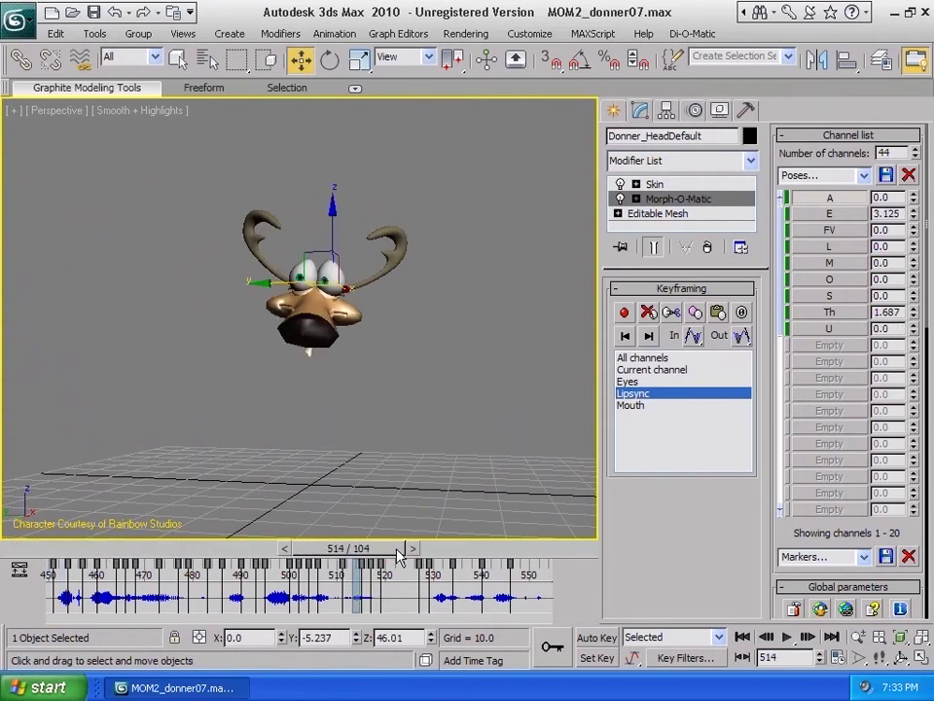